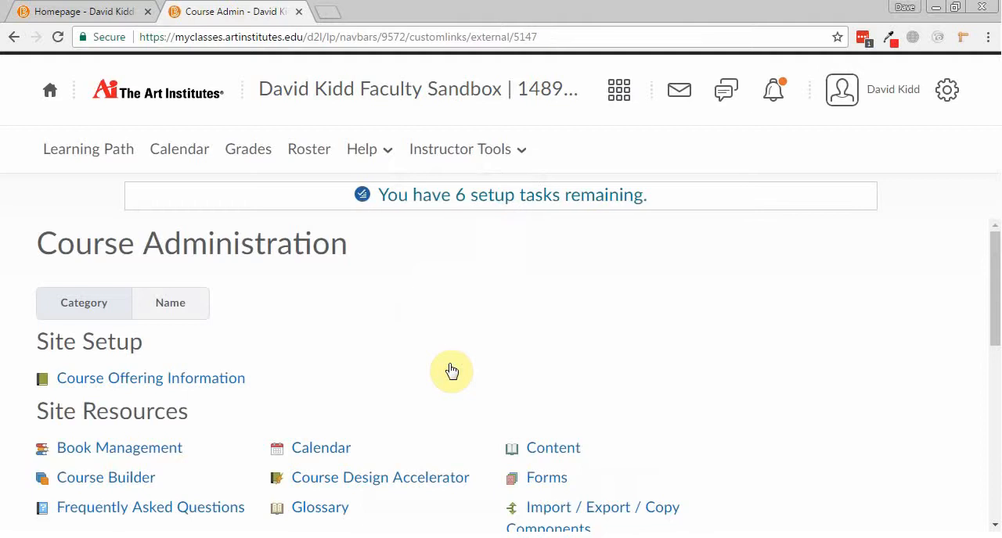
Open the Course Builder and look over the course outline and its tool areas.
{"action": "scroll", "coordinate": [452, 371], "scroll_direction": "down", "scroll_amount": 1}
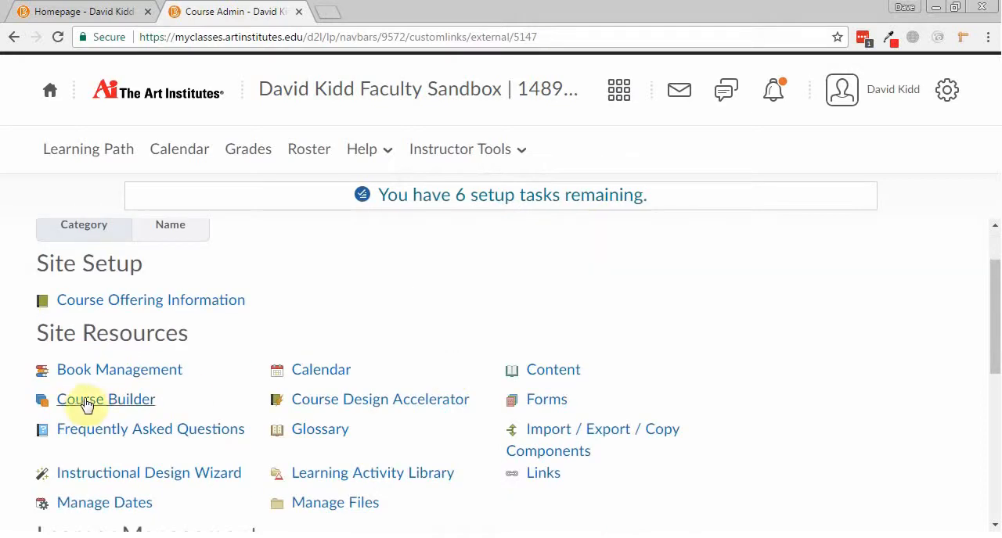
{"action": "left_click", "coordinate": [116, 403]}
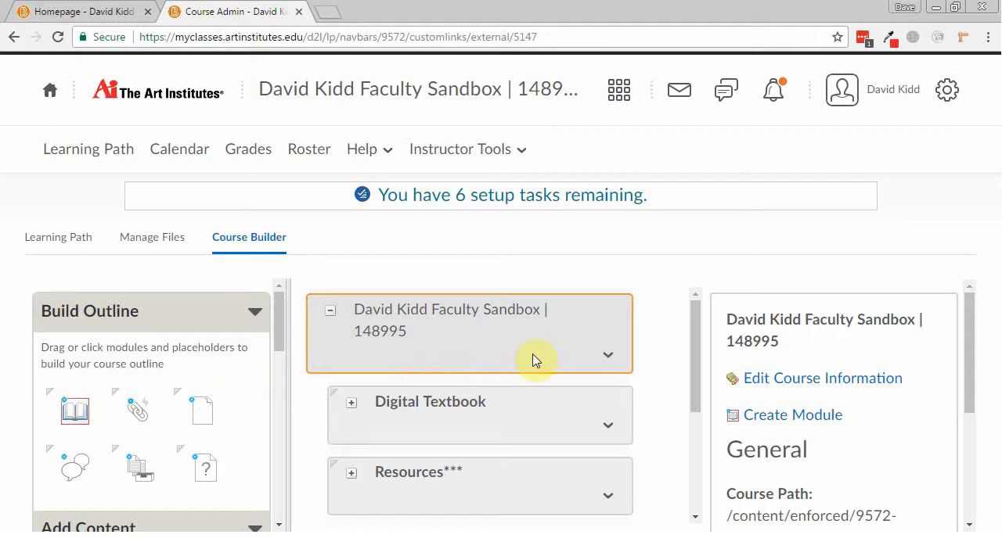
{"action": "scroll", "coordinate": [603, 349], "scroll_direction": "down", "scroll_amount": 1}
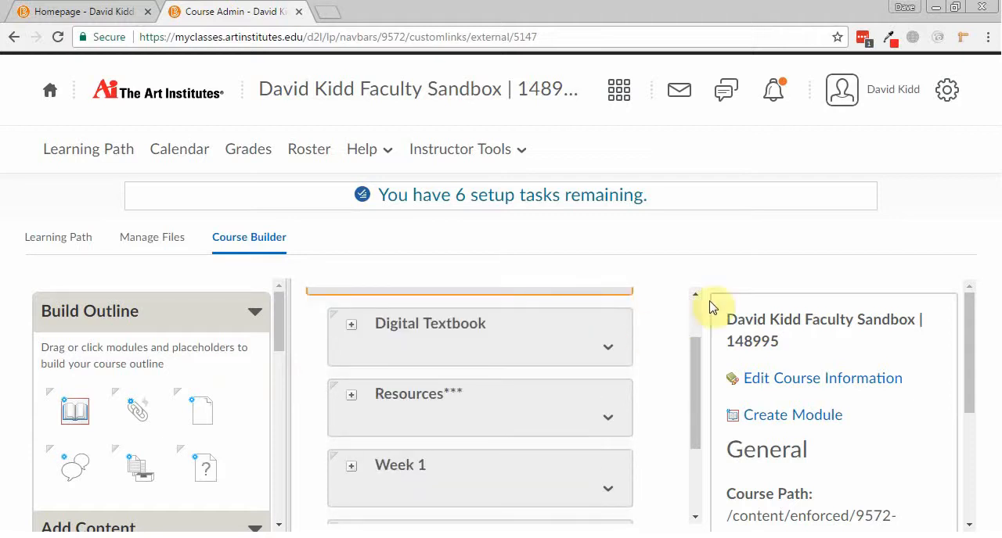
{"action": "scroll", "coordinate": [559, 403], "scroll_direction": "up", "scroll_amount": 1}
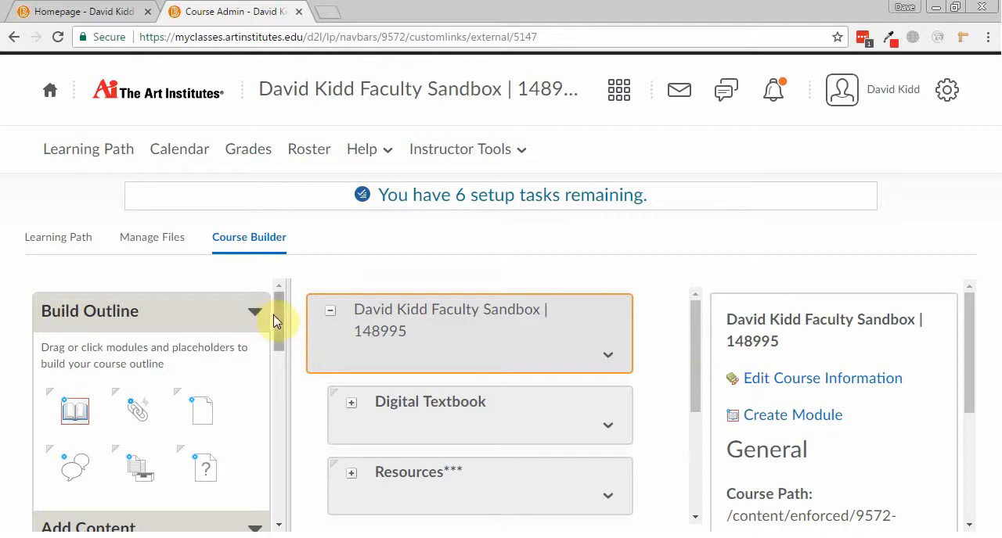
{"action": "mouse_move", "coordinate": [276, 321]}
{"action": "left_mouse_down"}
{"action": "mouse_move", "coordinate": [280, 365]}
{"action": "mouse_move", "coordinate": [284, 308]}
{"action": "left_mouse_up"}
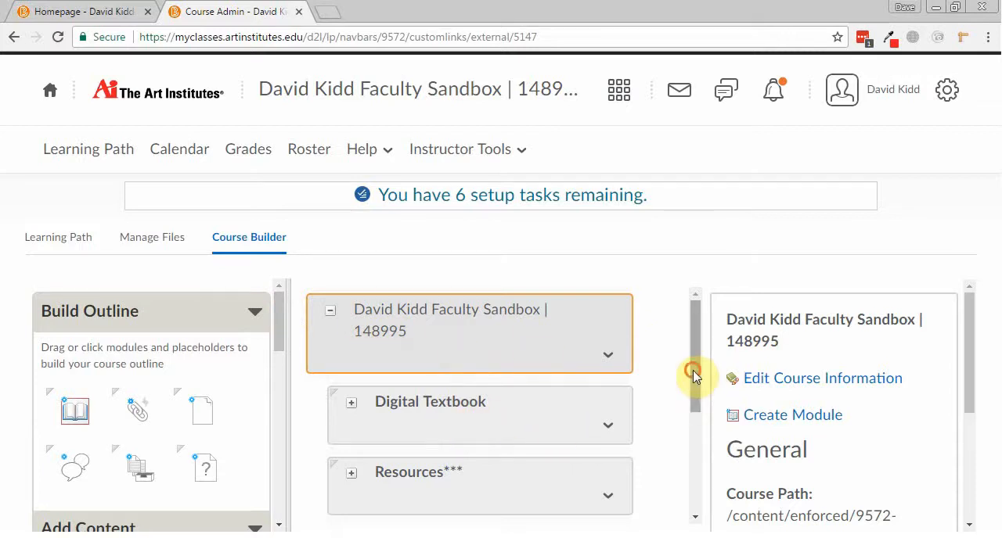
{"action": "left_click_drag", "start_coordinate": [694, 373], "coordinate": [436, 411]}
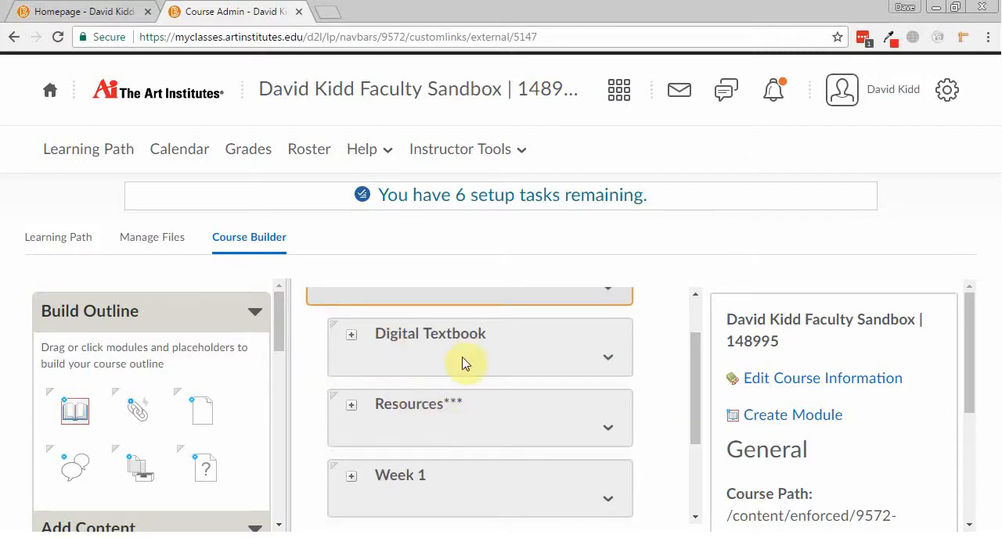
Expand the Resources*** module in the outline to view its sub-modules and collapse it again.
{"action": "left_click", "coordinate": [350, 407]}
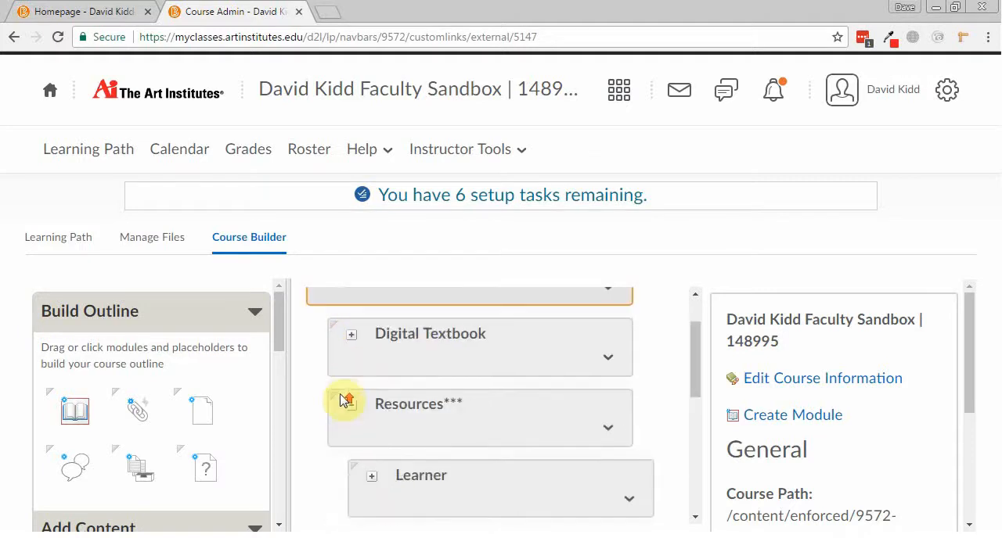
{"action": "scroll", "coordinate": [363, 411], "scroll_direction": "down", "scroll_amount": 1}
{"action": "scroll", "coordinate": [394, 484], "scroll_direction": "down", "scroll_amount": 1}
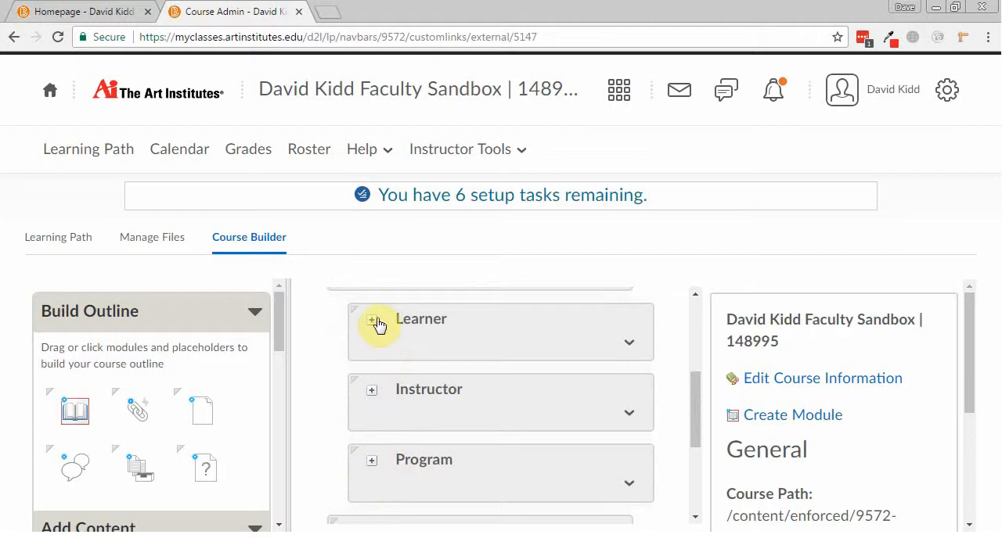
{"action": "scroll", "coordinate": [378, 326], "scroll_direction": "up", "scroll_amount": 2}
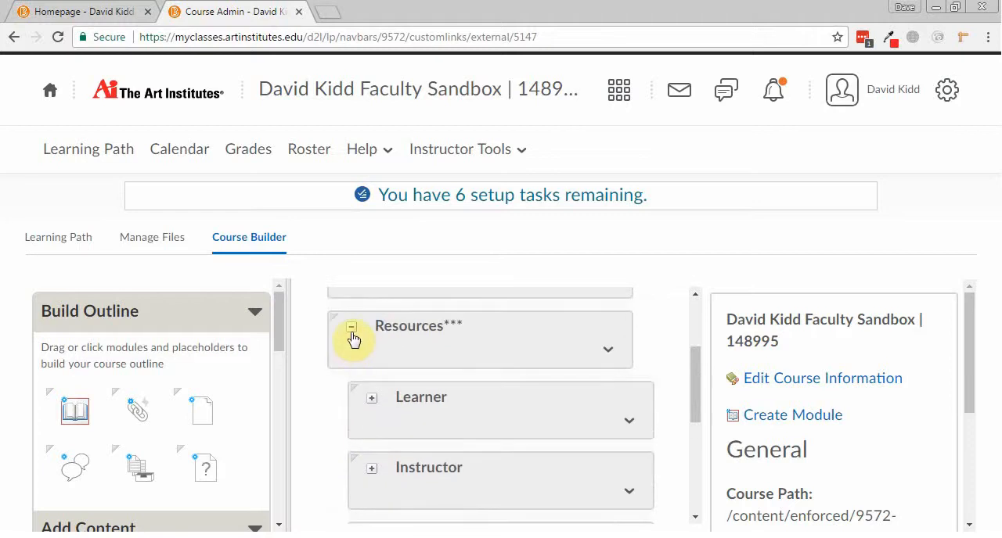
{"action": "left_click", "coordinate": [351, 328]}
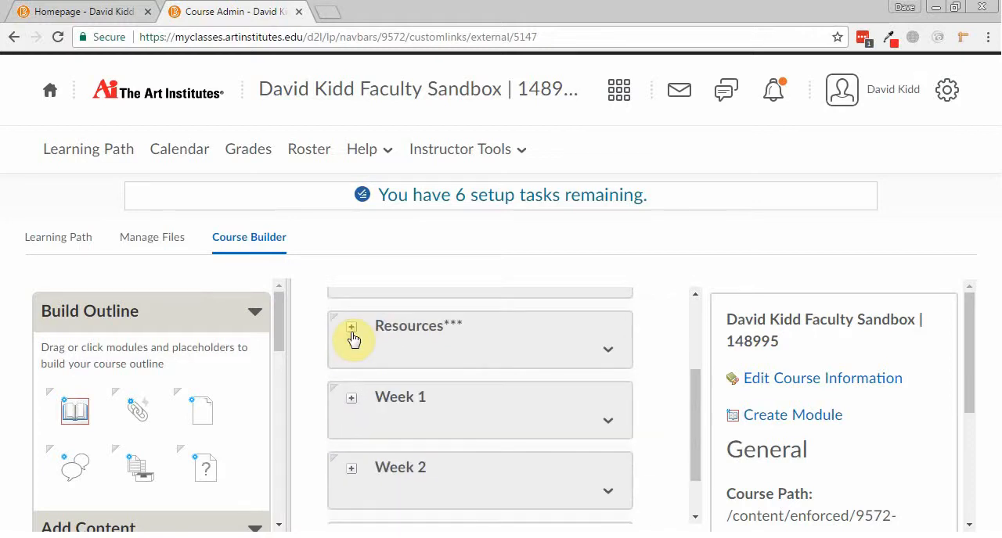
Open the course's Learning Path and view the contents of the Resources*** module.
{"action": "left_click", "coordinate": [74, 160]}
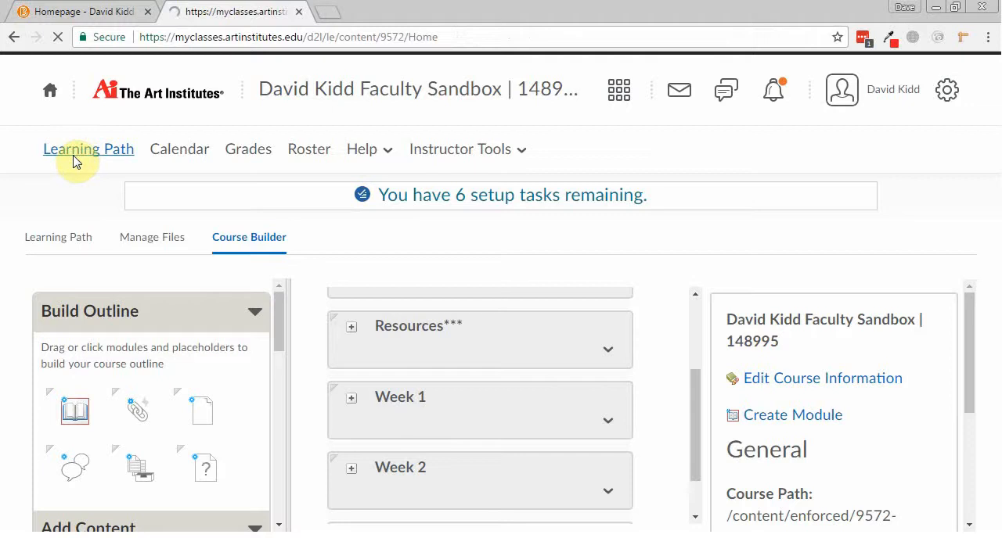
{"action": "scroll", "coordinate": [177, 295], "scroll_direction": "down", "scroll_amount": 5}
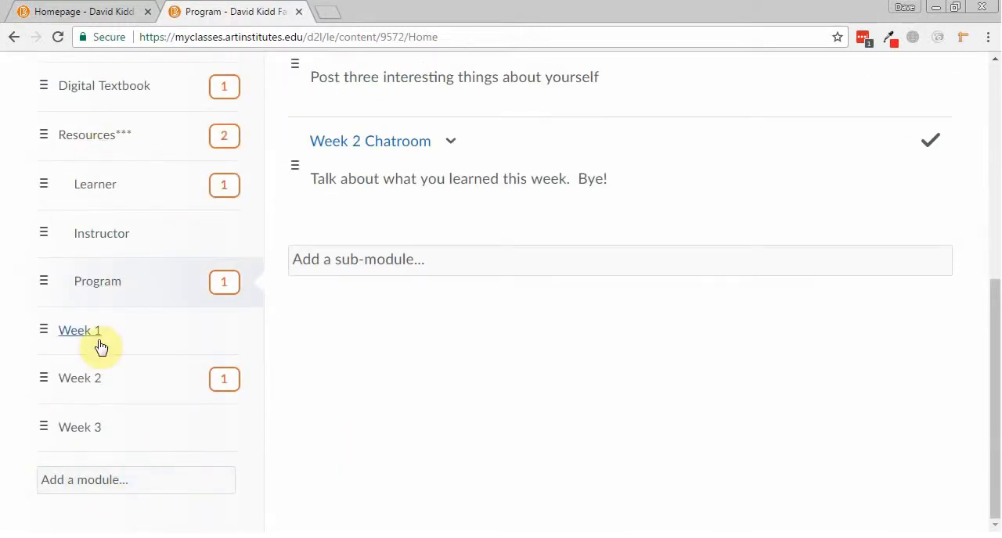
{"action": "left_click", "coordinate": [45, 135]}
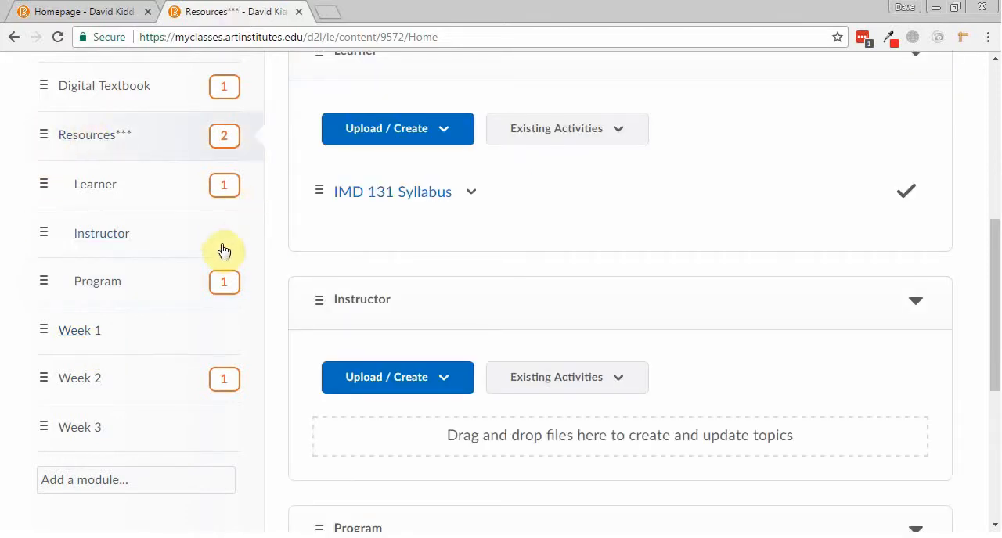
Return to Course Admin from the instructor tools and reopen the Course Builder.
{"action": "scroll", "coordinate": [222, 250], "scroll_direction": "up", "scroll_amount": 5}
{"action": "left_click", "coordinate": [428, 161]}
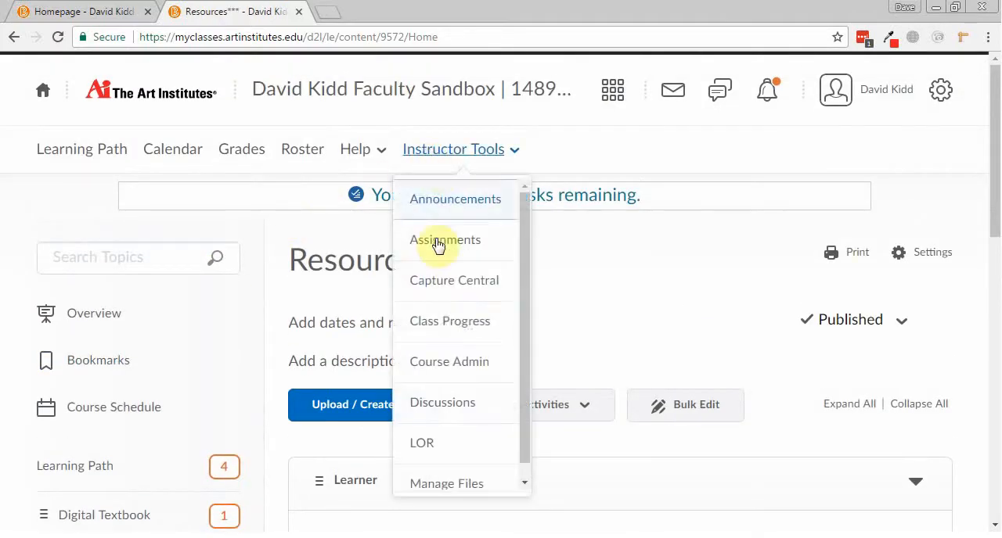
{"action": "left_click", "coordinate": [441, 361]}
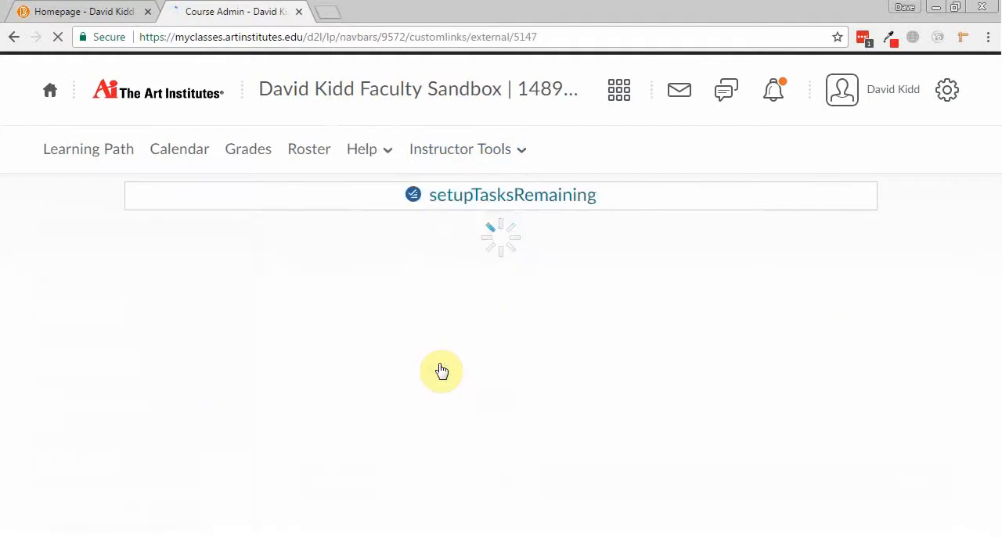
{"action": "scroll", "coordinate": [442, 371], "scroll_direction": "down", "scroll_amount": 1}
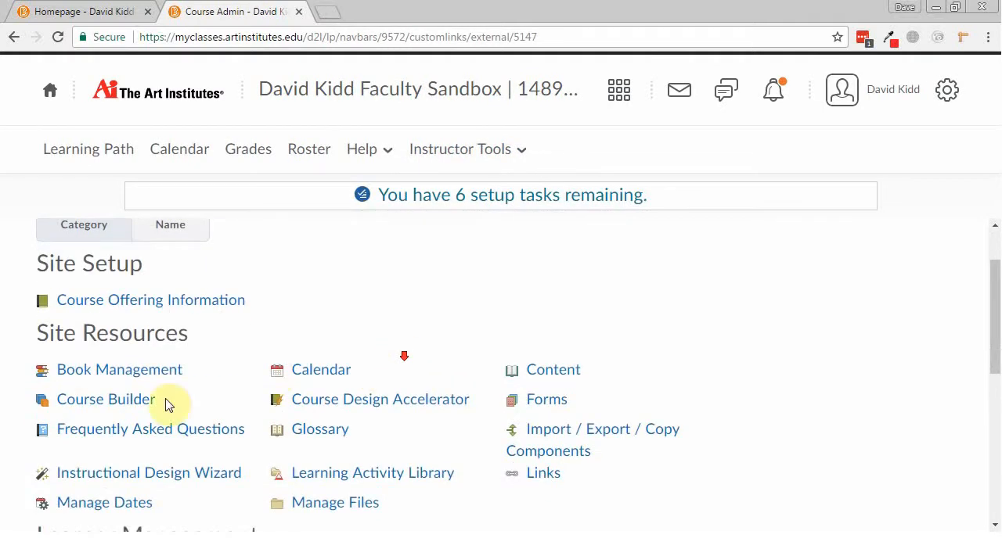
{"action": "left_click", "coordinate": [126, 400]}
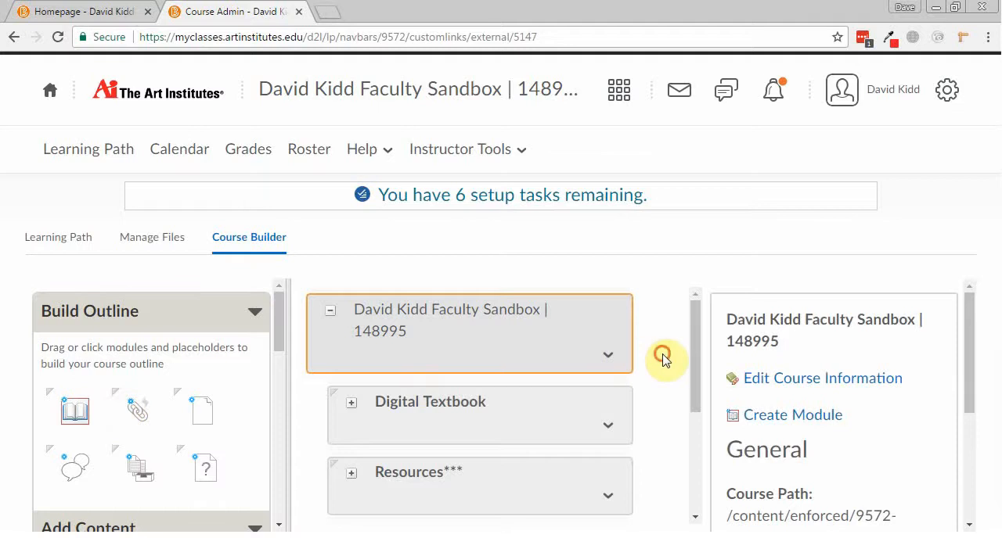
Examine the weekly modules at the end of the outline and the Build Outline and Add Content tools.
{"action": "scroll", "coordinate": [662, 356], "scroll_direction": "down", "scroll_amount": 2}
{"action": "scroll", "coordinate": [665, 360], "scroll_direction": "down", "scroll_amount": 1}
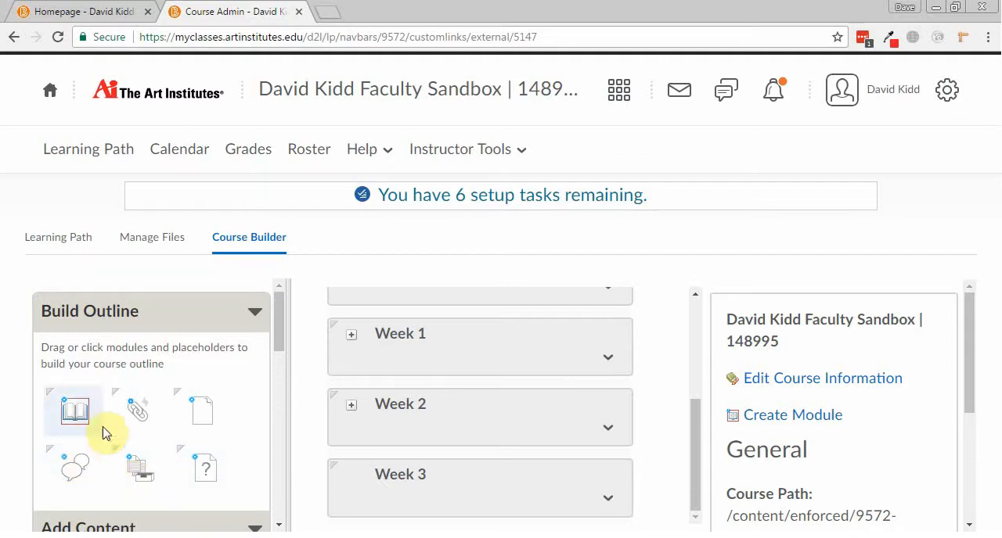
{"action": "scroll", "coordinate": [261, 340], "scroll_direction": "down", "scroll_amount": 2}
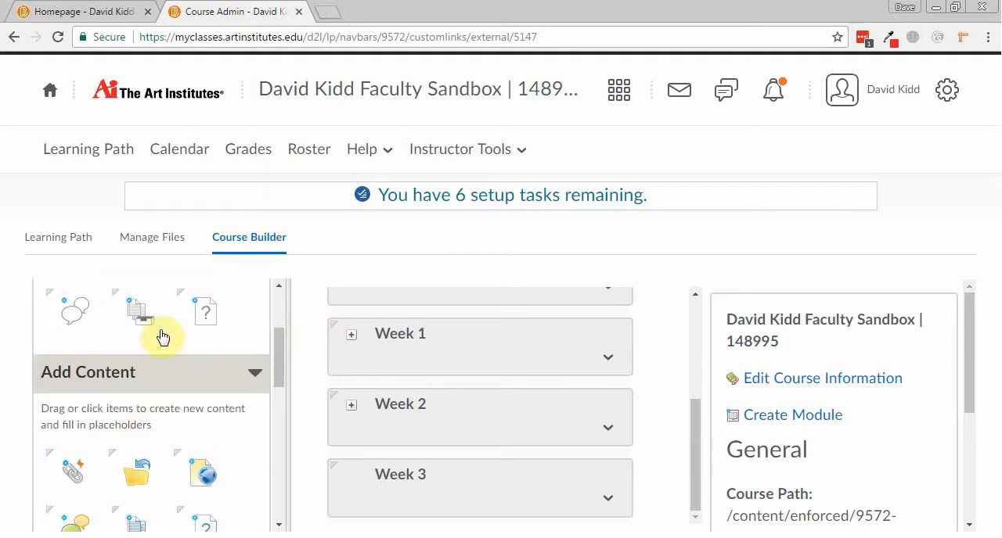
{"action": "scroll", "coordinate": [164, 360], "scroll_direction": "up", "scroll_amount": 2}
{"action": "scroll", "coordinate": [168, 363], "scroll_direction": "down", "scroll_amount": 4}
{"action": "scroll", "coordinate": [170, 367], "scroll_direction": "up", "scroll_amount": 3}
{"action": "scroll", "coordinate": [172, 366], "scroll_direction": "down", "scroll_amount": 1}
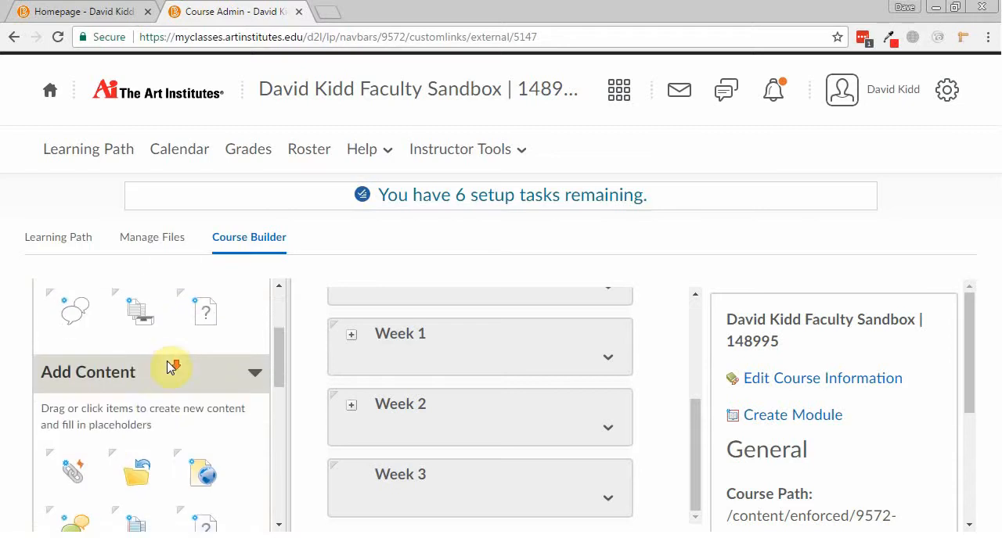
Create a new module named Week 4 after Week 3 in the course outline and dismiss the notification.
{"action": "scroll", "coordinate": [161, 396], "scroll_direction": "up", "scroll_amount": 3}
{"action": "left_click", "coordinate": [75, 414]}
{"action": "left_click_drag", "start_coordinate": [75, 413], "coordinate": [580, 512]}
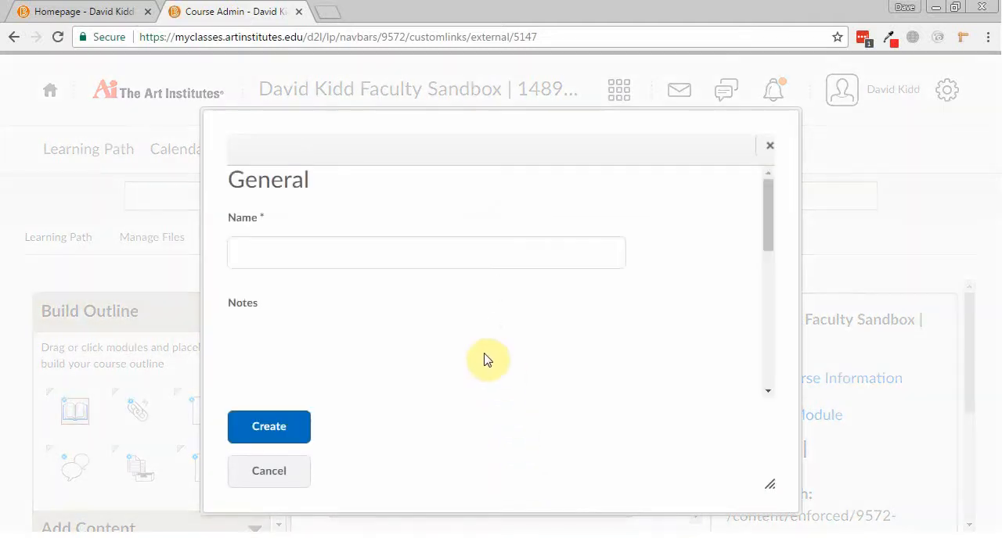
{"action": "left_click", "coordinate": [278, 247]}
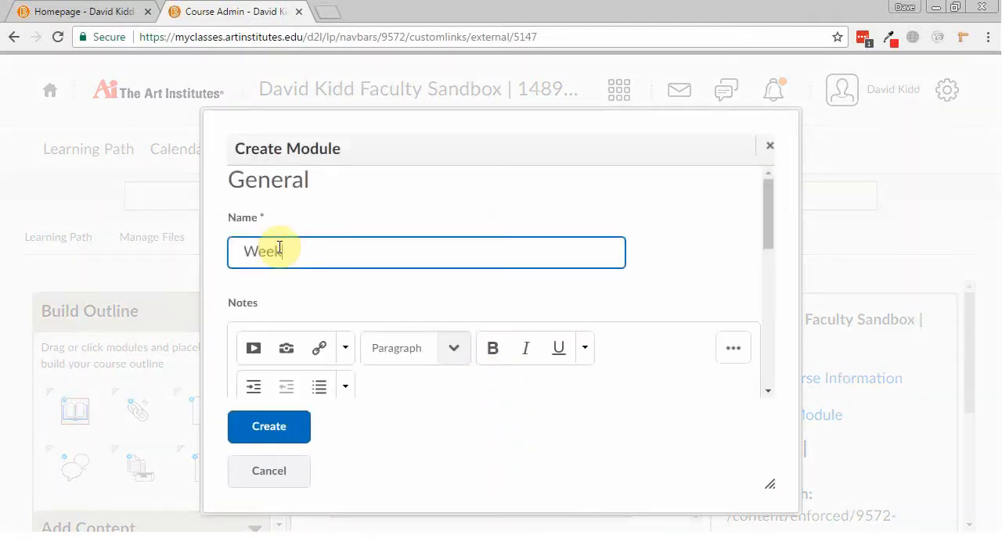
{"action": "left_click", "coordinate": [261, 429]}
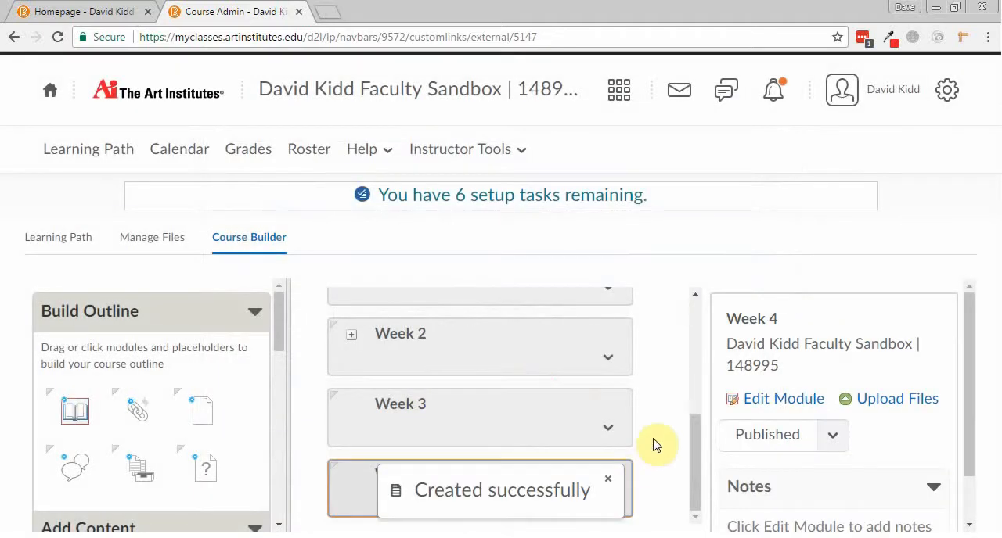
{"action": "left_click", "coordinate": [610, 482]}
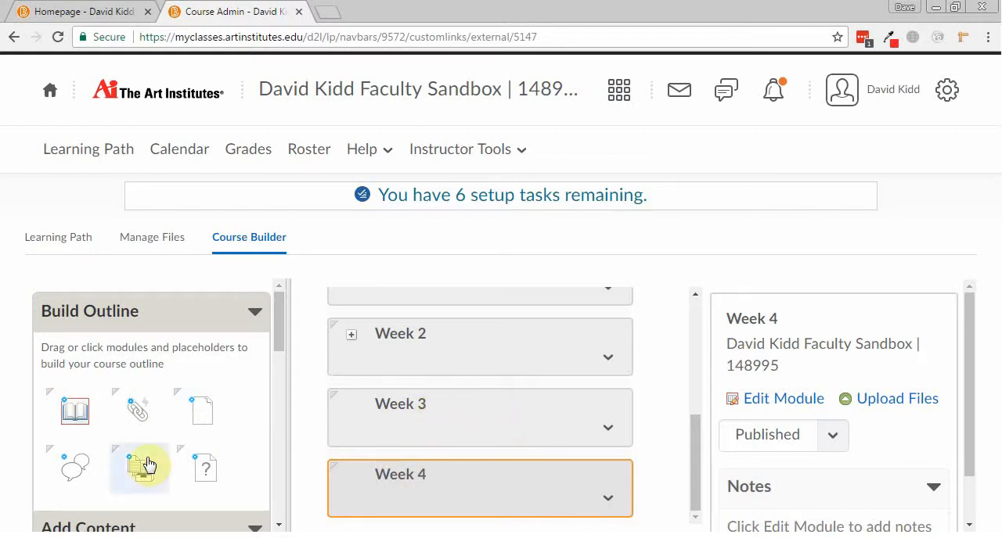
{"action": "left_click", "coordinate": [77, 471]}
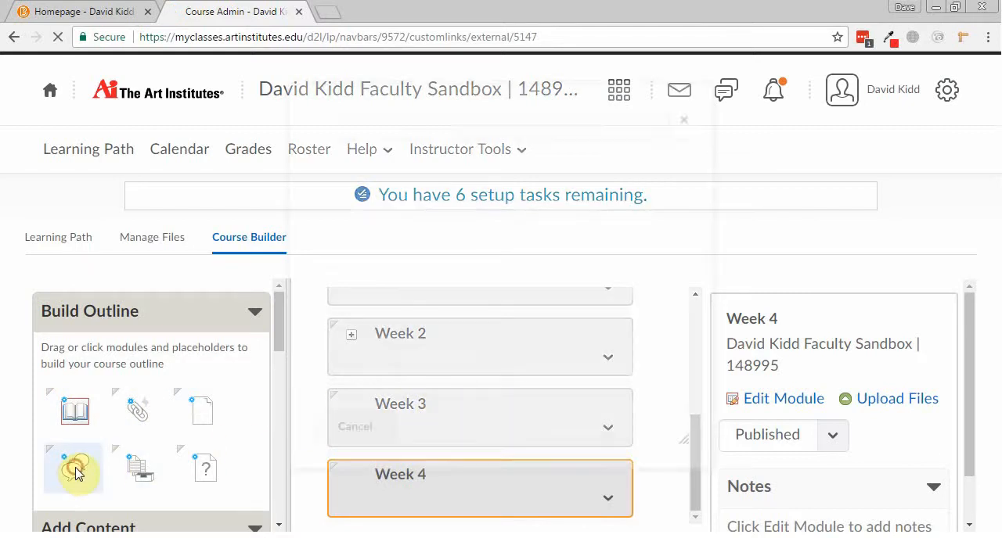
{"action": "left_click", "coordinate": [345, 465]}
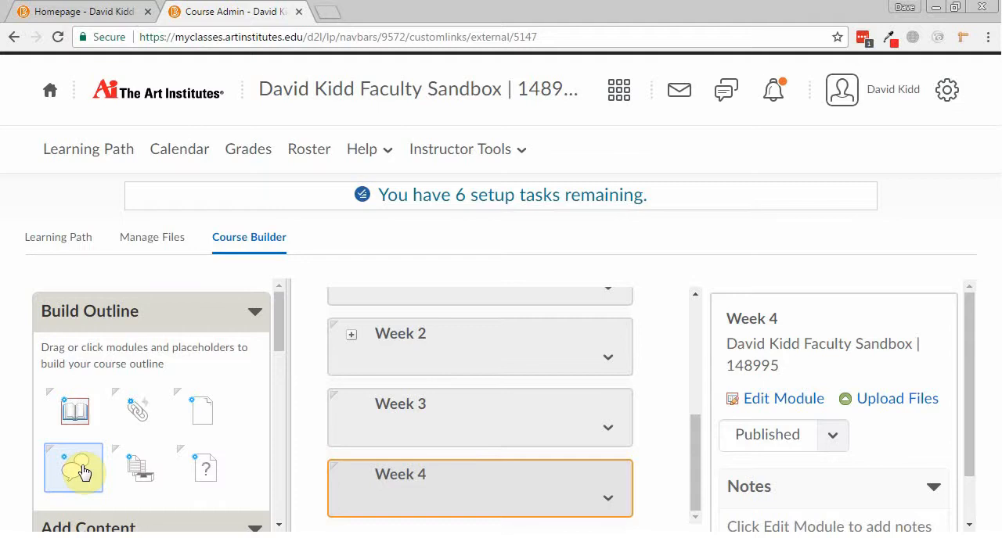
{"action": "mouse_move", "coordinate": [83, 473]}
{"action": "left_mouse_down"}
{"action": "mouse_move", "coordinate": [451, 399]}
{"action": "mouse_move", "coordinate": [69, 419]}
{"action": "mouse_move", "coordinate": [76, 468]}
{"action": "left_mouse_up"}
{"action": "left_click", "coordinate": [77, 468]}
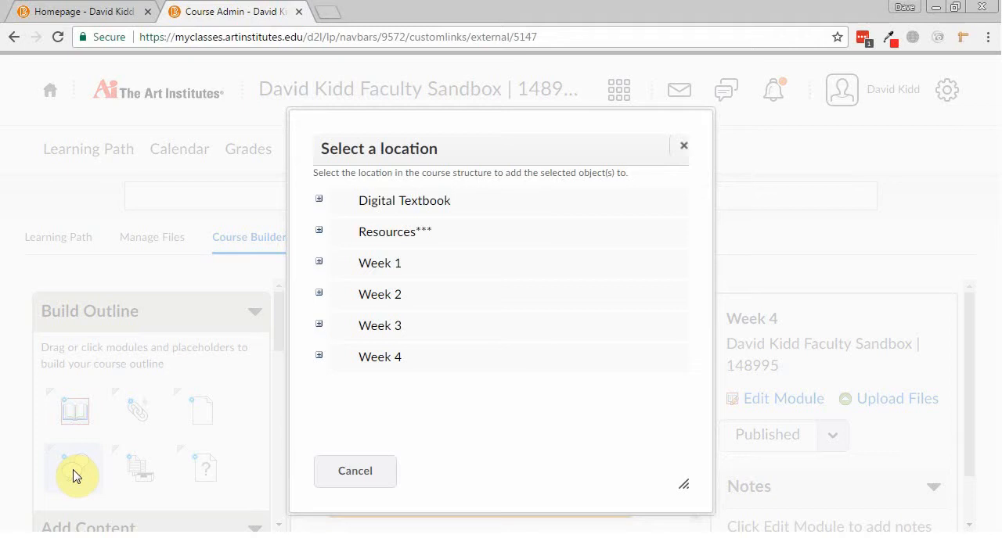
{"action": "left_click", "coordinate": [381, 325]}
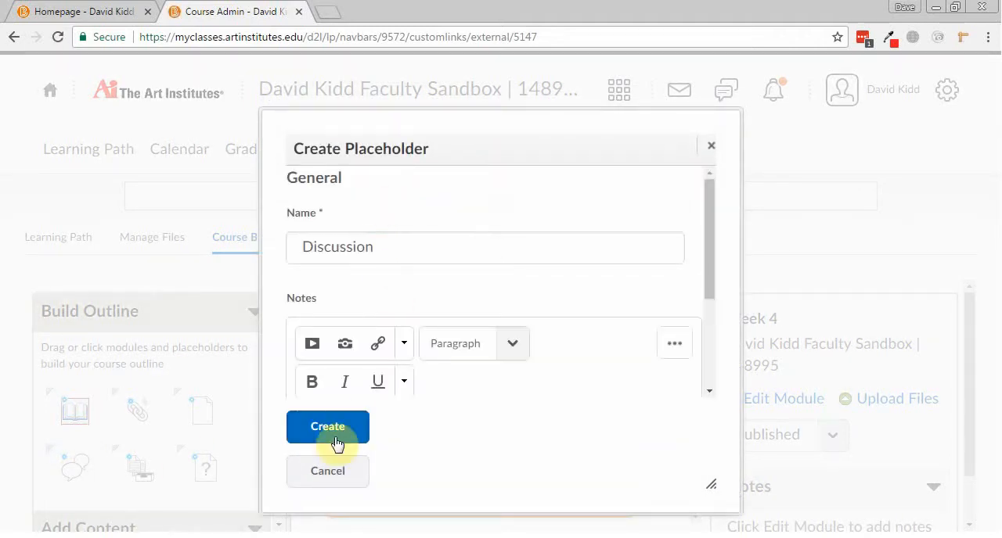
{"action": "left_click", "coordinate": [328, 472]}
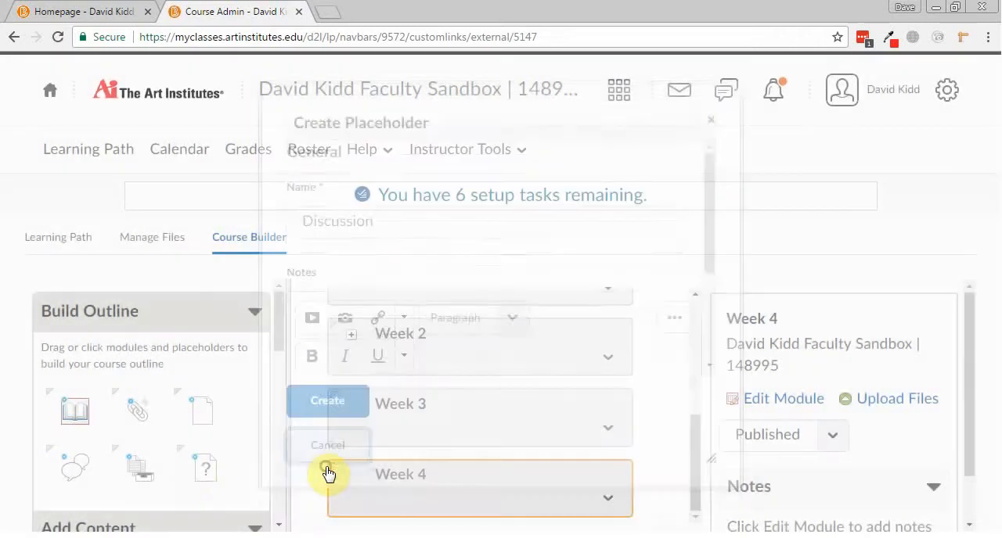
Start a discussion placeholder in the Week 3 module and name it Exam Review.
{"action": "left_click_drag", "start_coordinate": [180, 454], "coordinate": [477, 414]}
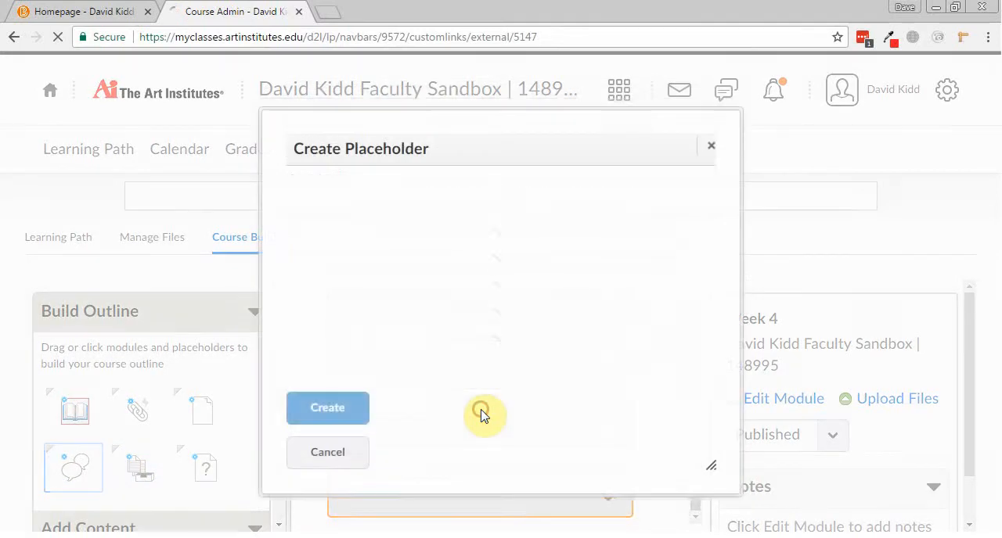
{"action": "left_click", "coordinate": [425, 241]}
{"action": "double_click", "coordinate": [423, 241]}
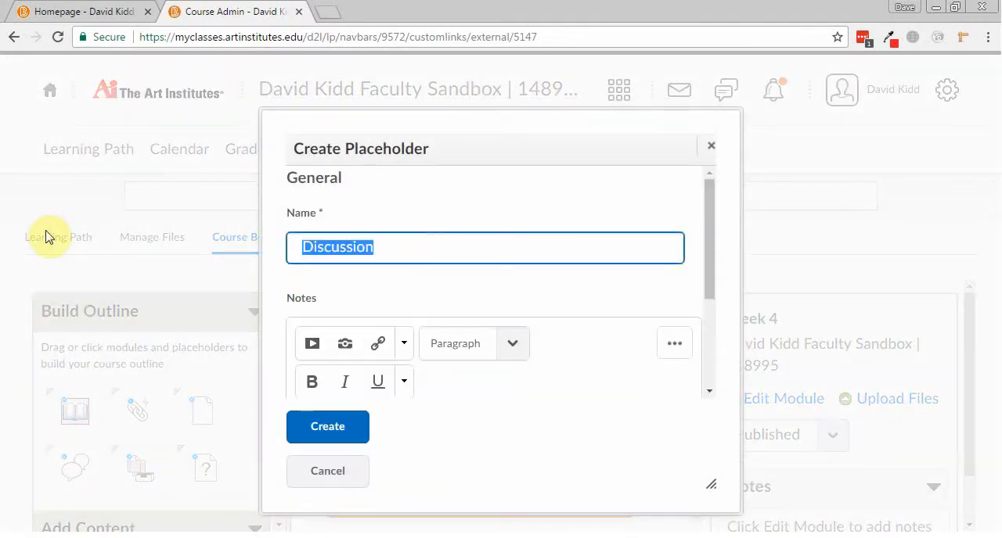
{"action": "type", "text": "Exam Review"}
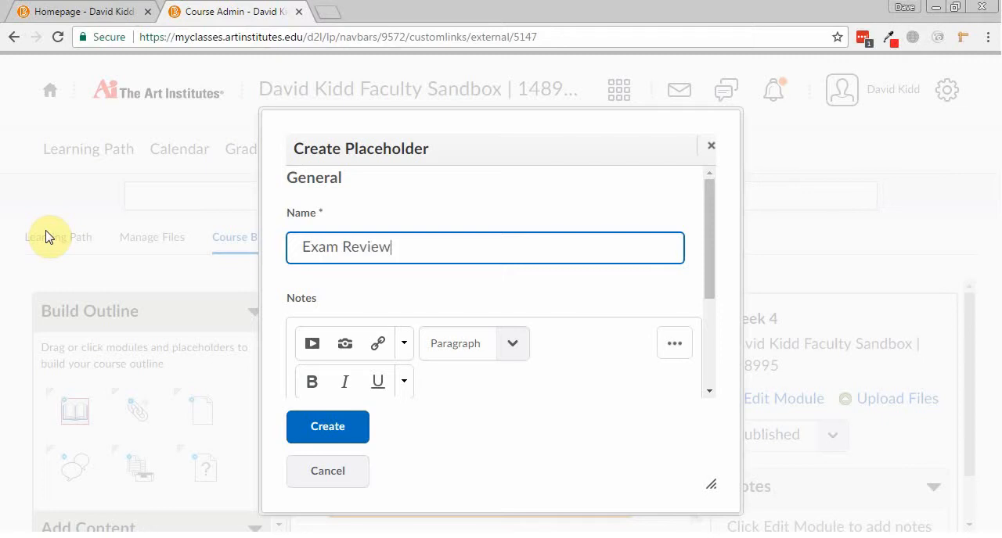
Replace the placeholder's default notes with "Ask any review questions here to prepare for the exam.".
{"action": "scroll", "coordinate": [405, 279], "scroll_direction": "down", "scroll_amount": 3}
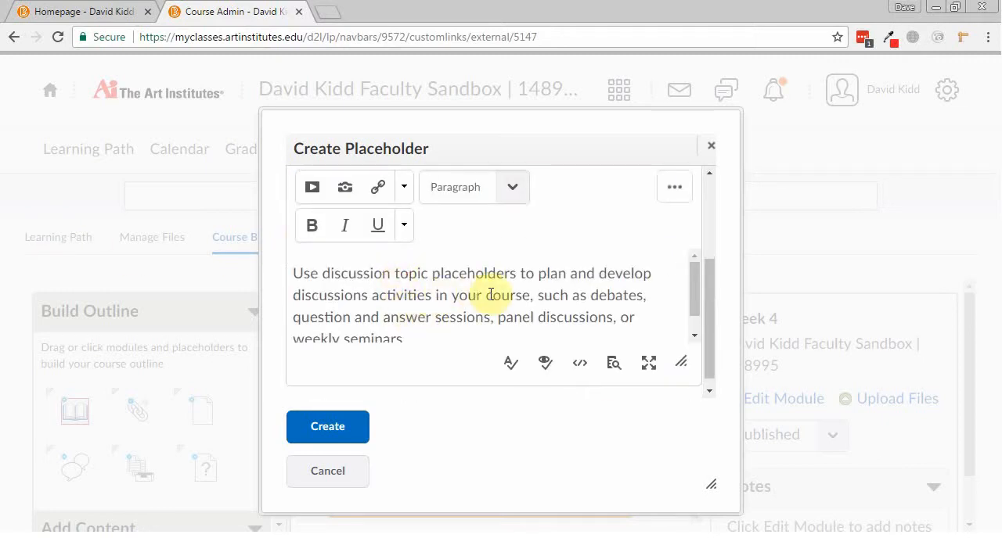
{"action": "triple_click", "coordinate": [411, 291]}
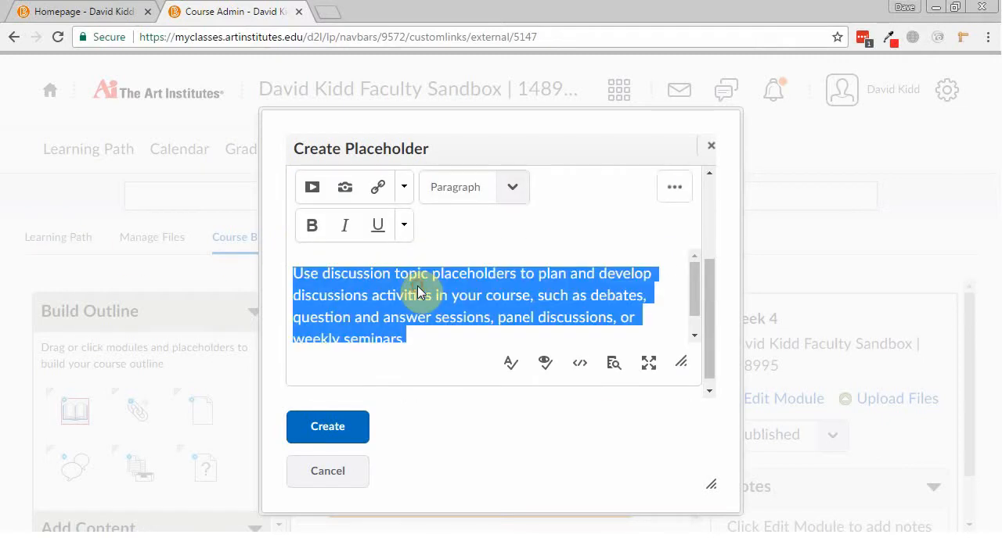
{"action": "key", "text": "BackSpace"}
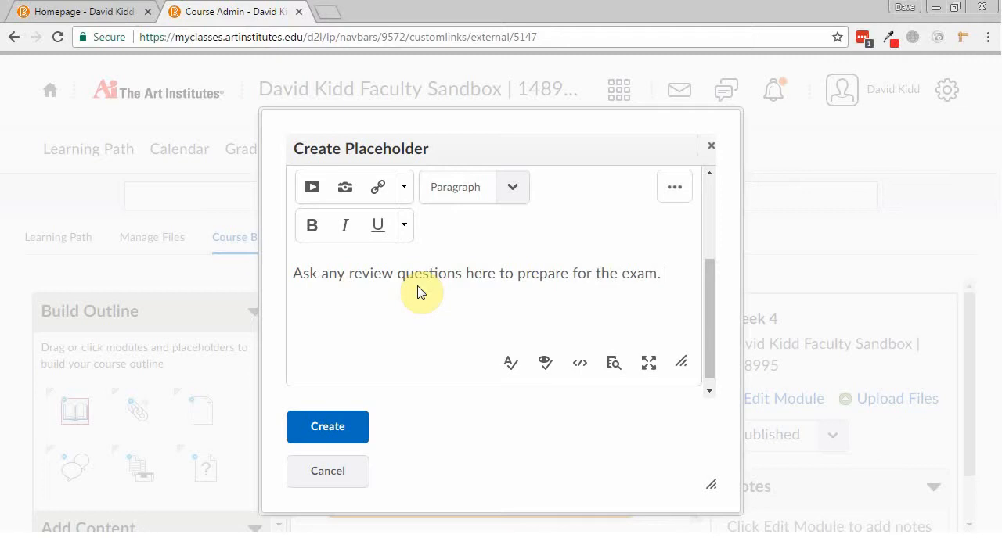
Replace the placeholder's notes with "Post your project here so people can give feedback on it." and create the placeholder.
{"action": "key", "text": "BackSpace"}
{"action": "key", "text": "BackSpace"}
{"action": "key", "text": "BackSpace"}
{"action": "key", "text": "BackSpace"}
{"action": "key", "text": "BackSpace"}
{"action": "key", "text": "BackSpace"}
{"action": "key", "text": "BackSpace"}
{"action": "key", "text": "BackSpace"}
{"action": "key", "text": "BackSpace"}
{"action": "key", "text": "BackSpace"}
{"action": "key", "text": "BackSpace"}
{"action": "key", "text": "BackSpace"}
{"action": "key", "text": "BackSpace"}
{"action": "key", "text": "BackSpace"}
{"action": "key", "text": "BackSpace"}
{"action": "key", "text": "BackSpace"}
{"action": "key", "text": "BackSpace"}
{"action": "key", "text": "BackSpace"}
{"action": "key", "text": "BackSpace"}
{"action": "key", "text": "BackSpace"}
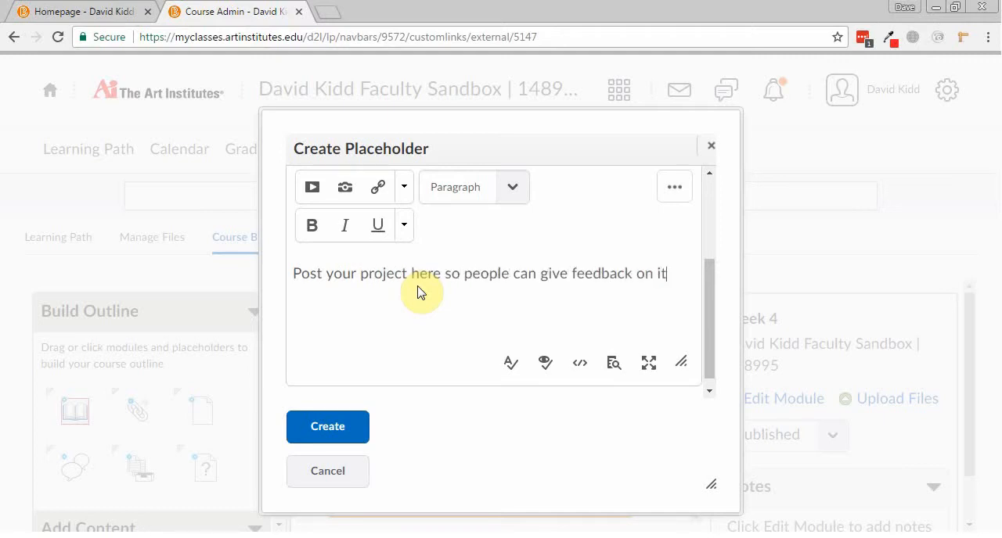
{"action": "scroll", "coordinate": [420, 292], "scroll_direction": "down", "scroll_amount": 1}
{"action": "scroll", "coordinate": [421, 292], "scroll_direction": "up", "scroll_amount": 3}
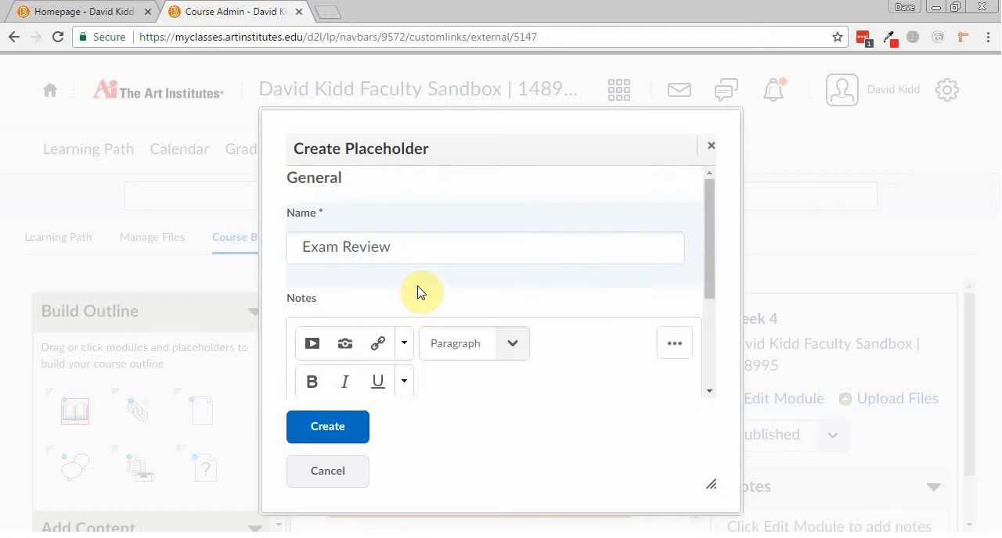
{"action": "scroll", "coordinate": [420, 292], "scroll_direction": "down", "scroll_amount": 3}
{"action": "left_click", "coordinate": [353, 423]}
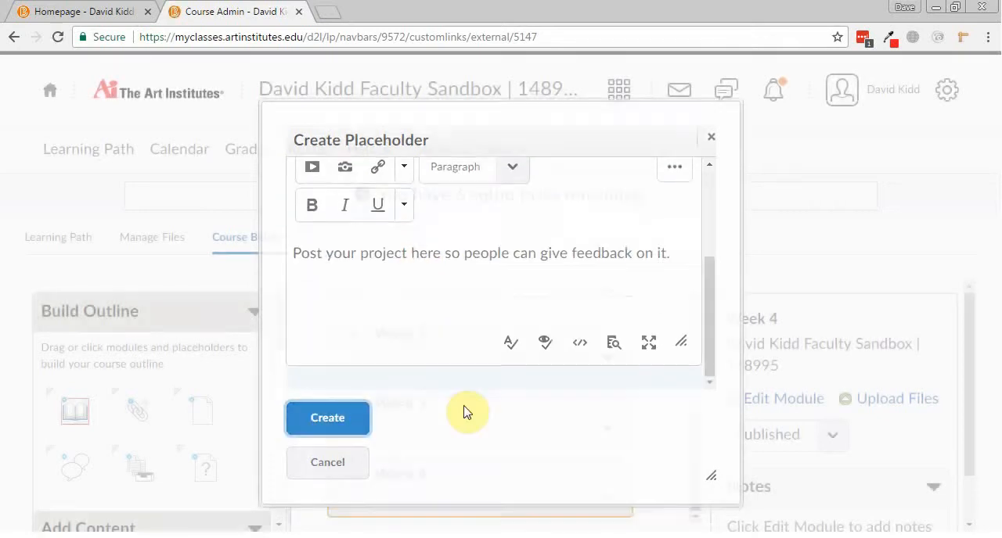
Start a new discussion from the Add Content tools inside the Exam Review placeholder in Week 3.
{"action": "scroll", "coordinate": [580, 364], "scroll_direction": "down", "scroll_amount": 1}
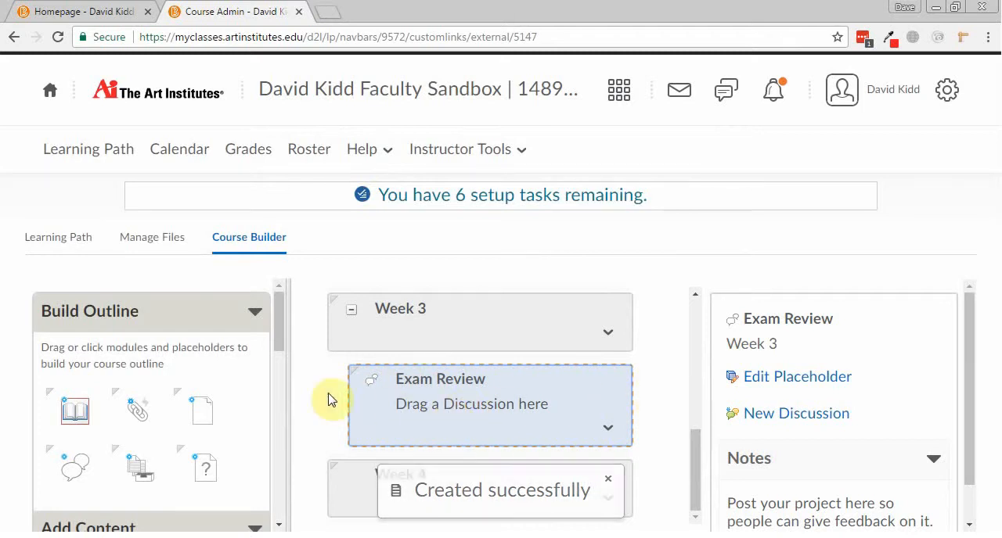
{"action": "left_click_drag", "start_coordinate": [283, 327], "coordinate": [277, 362]}
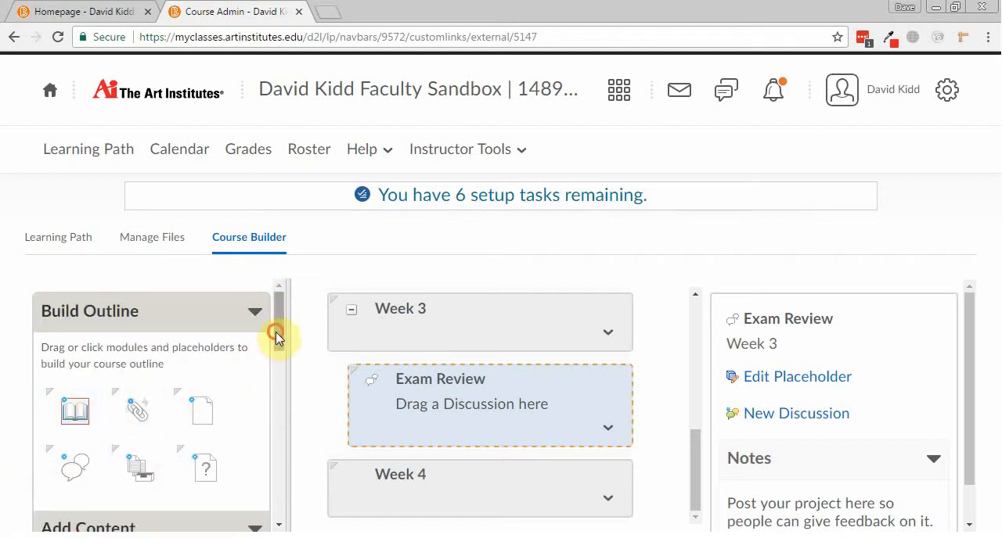
{"action": "left_click_drag", "start_coordinate": [277, 335], "coordinate": [269, 395]}
{"action": "left_click", "coordinate": [241, 420]}
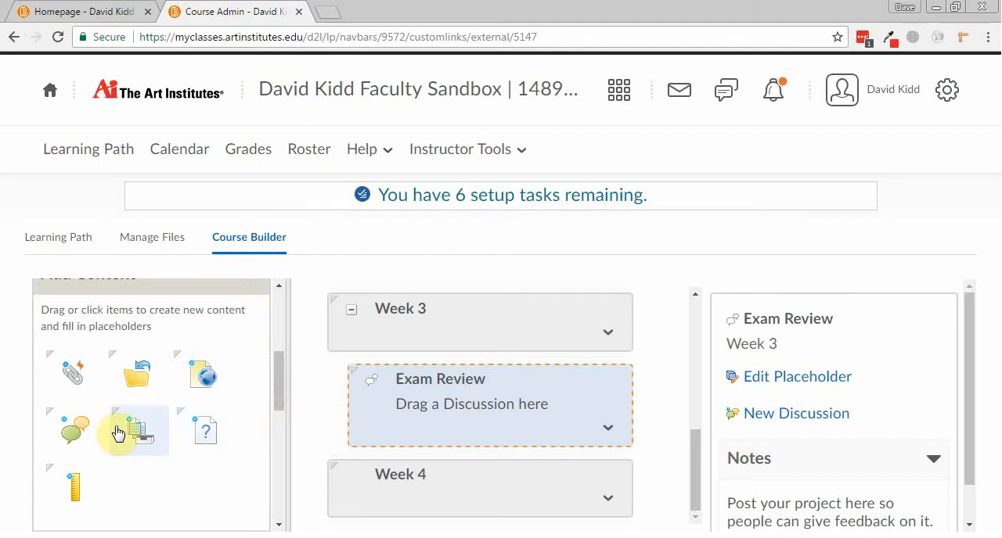
{"action": "left_click_drag", "start_coordinate": [278, 407], "coordinate": [270, 426]}
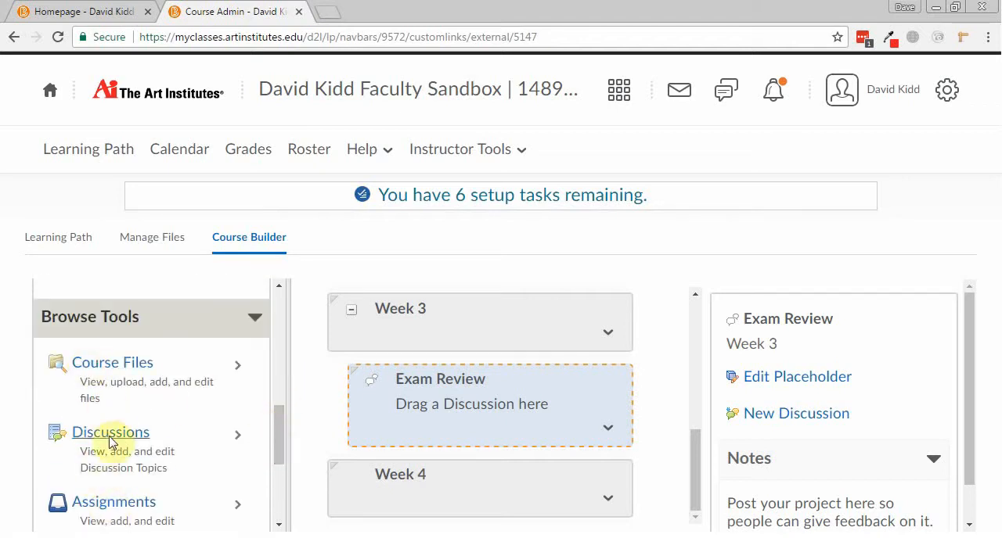
{"action": "left_click_drag", "start_coordinate": [280, 433], "coordinate": [277, 384]}
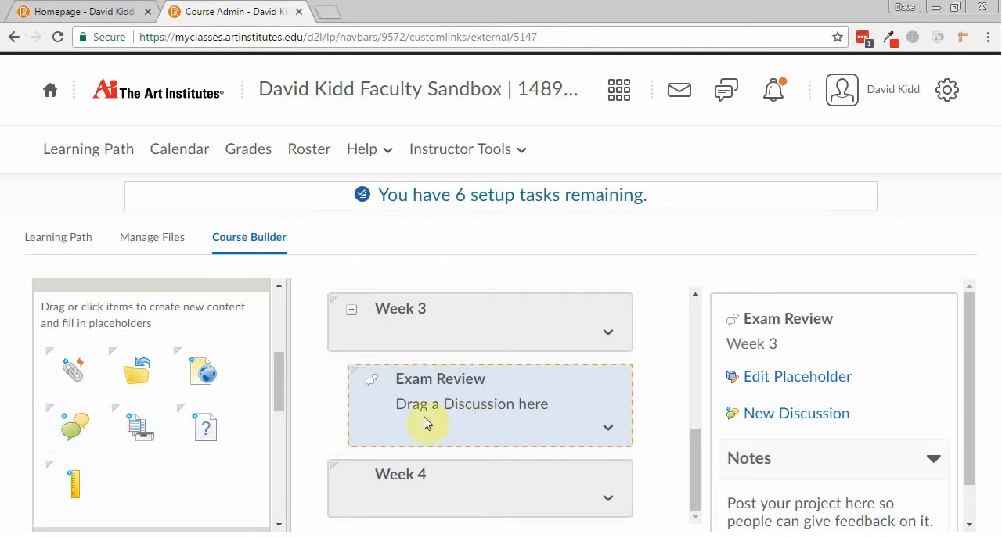
{"action": "left_click_drag", "start_coordinate": [74, 427], "coordinate": [442, 404]}
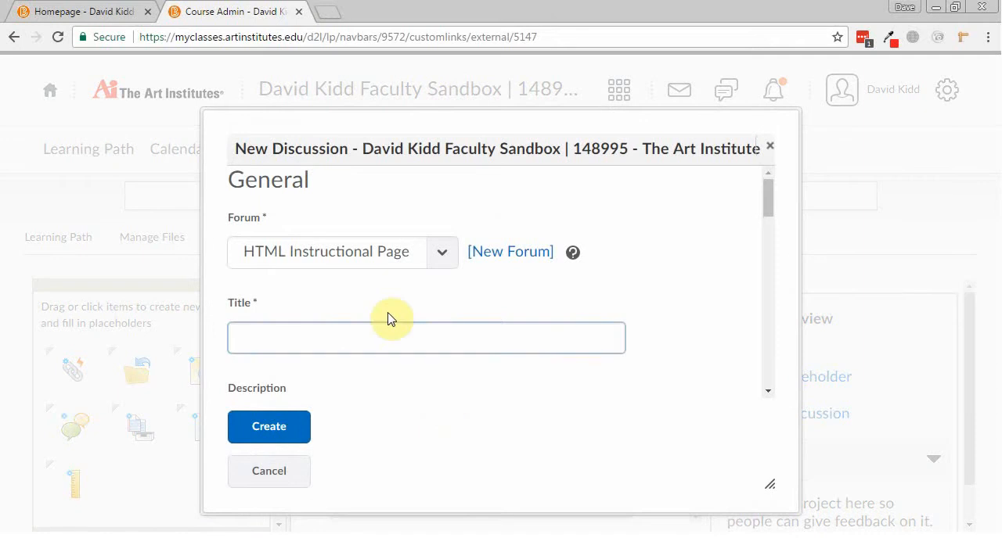
Create a new forum titled Project Feedback with the description "Give your fellow peers feedback on their projects.".
{"action": "left_click", "coordinate": [440, 254]}
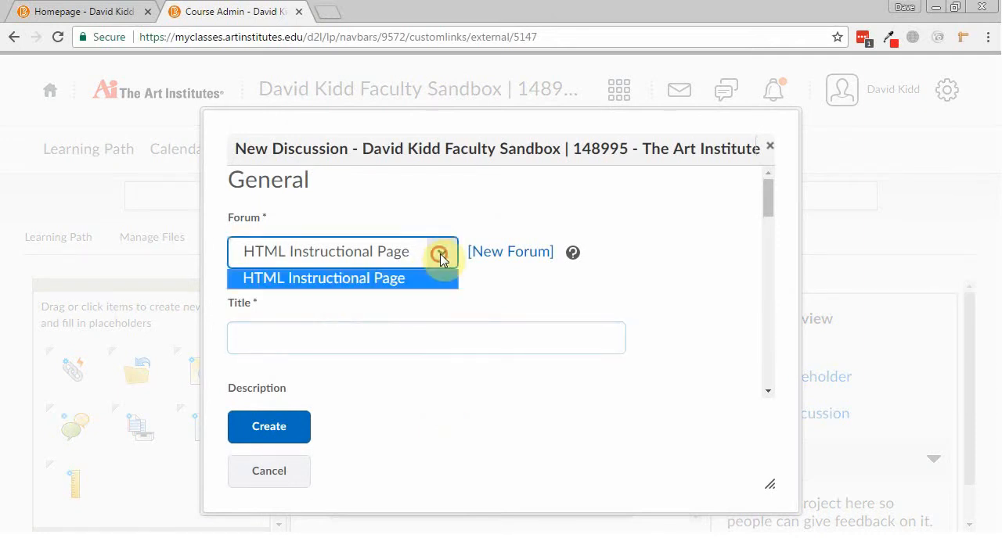
{"action": "left_click", "coordinate": [440, 254]}
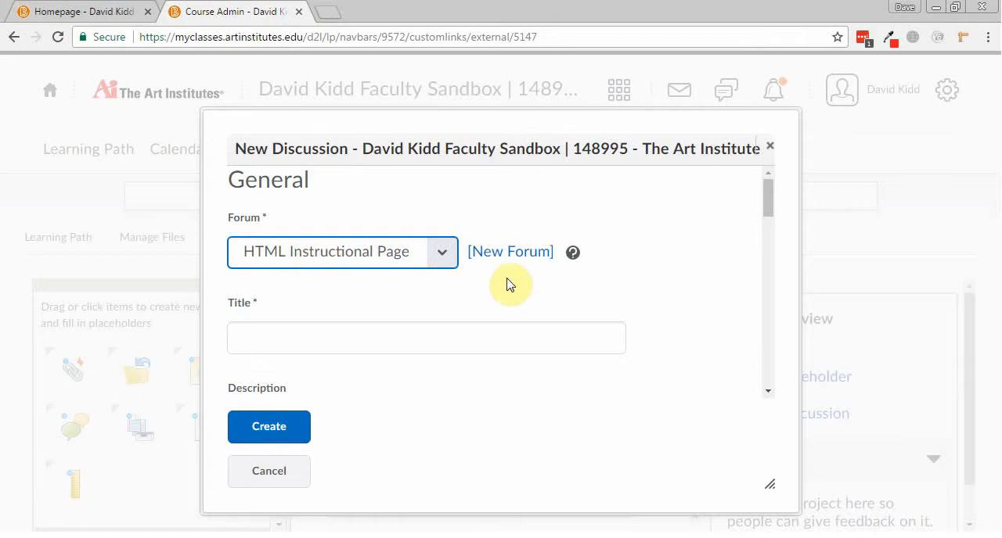
{"action": "left_click", "coordinate": [522, 254]}
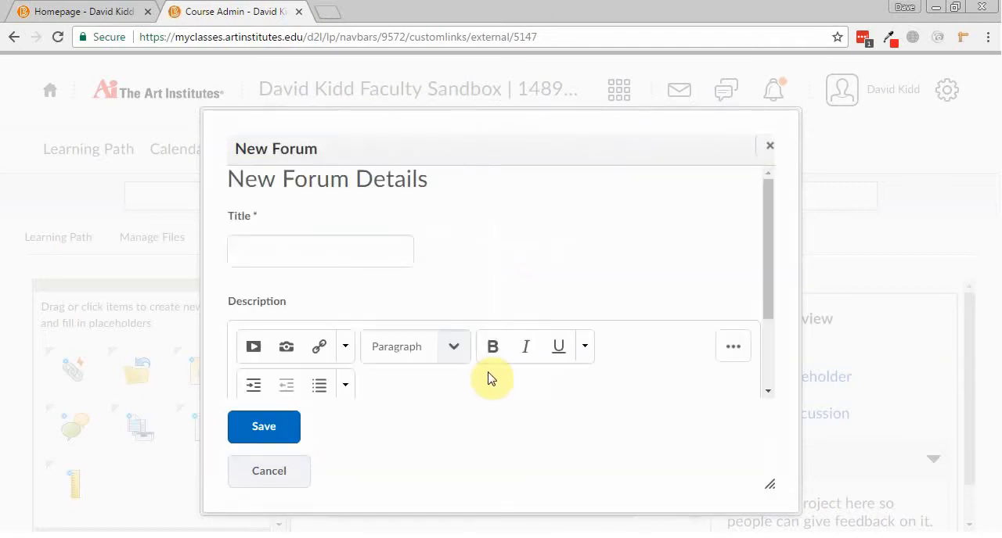
{"action": "left_click", "coordinate": [342, 253]}
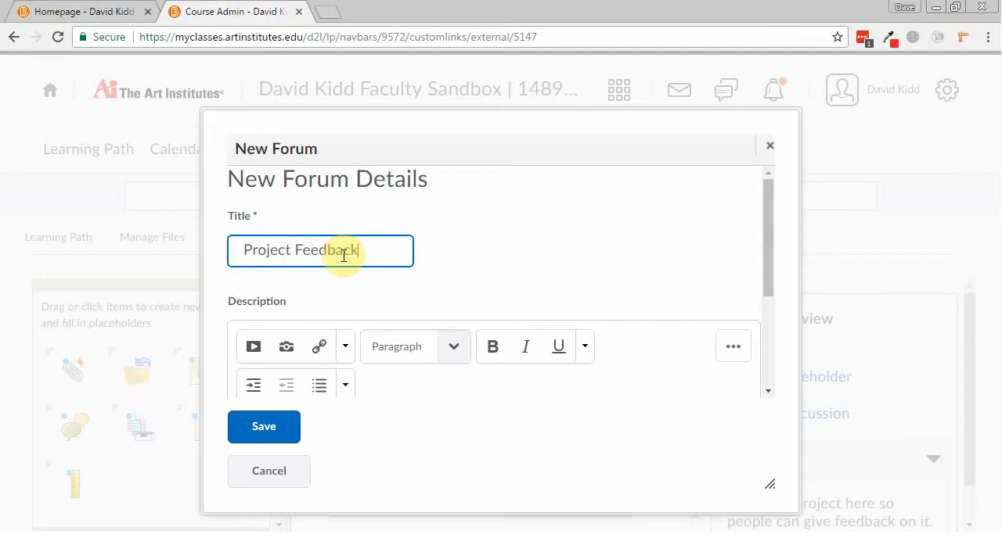
{"action": "scroll", "coordinate": [337, 266], "scroll_direction": "down", "scroll_amount": 3}
{"action": "left_click", "coordinate": [329, 295]}
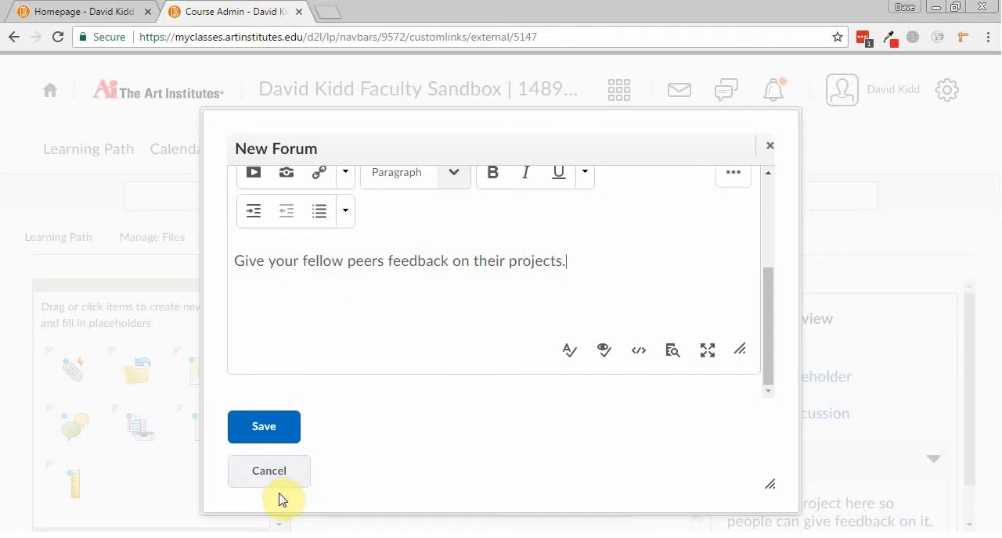
{"action": "left_click", "coordinate": [266, 428]}
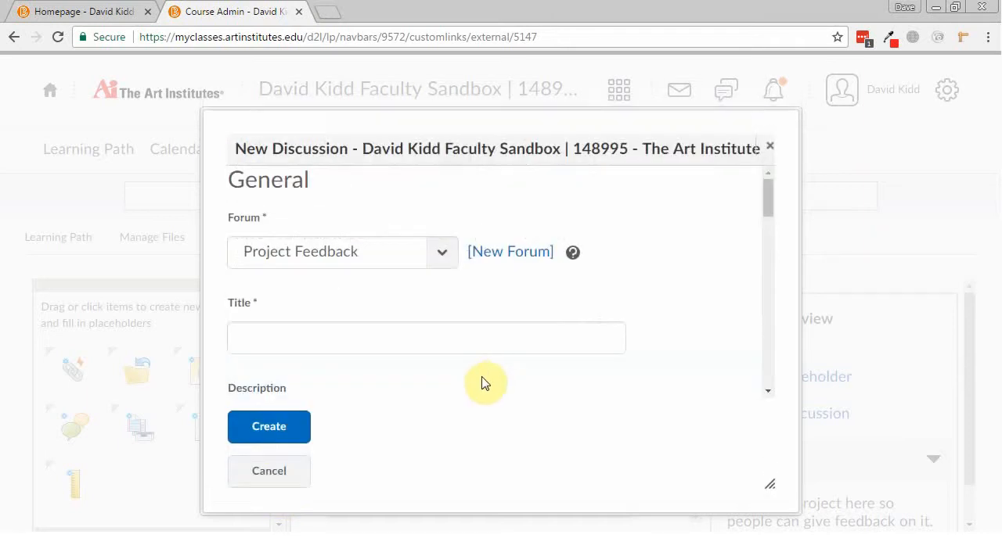
Title the discussion Project 1 Feedback and enter the description "Give feedback".
{"action": "left_click", "coordinate": [358, 336]}
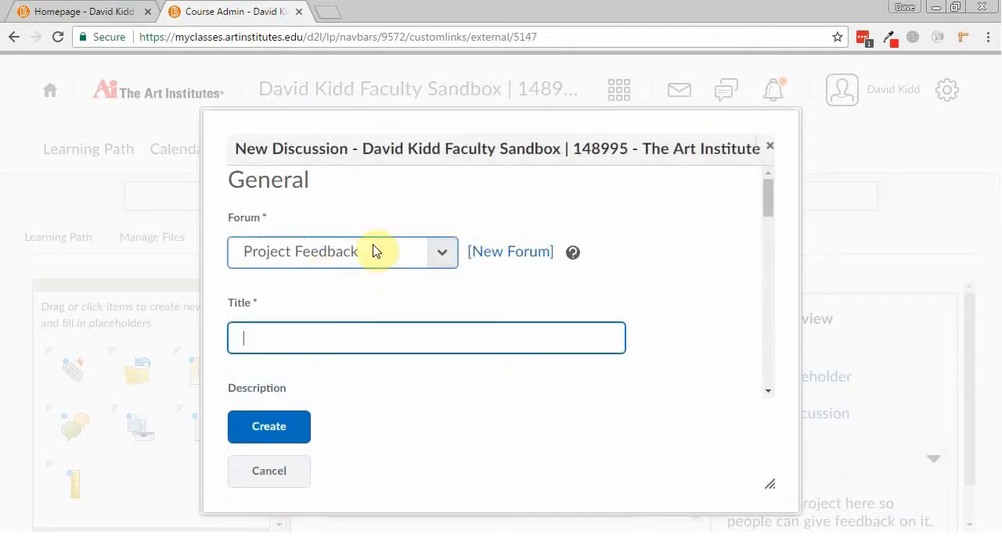
{"action": "left_click", "coordinate": [302, 346]}
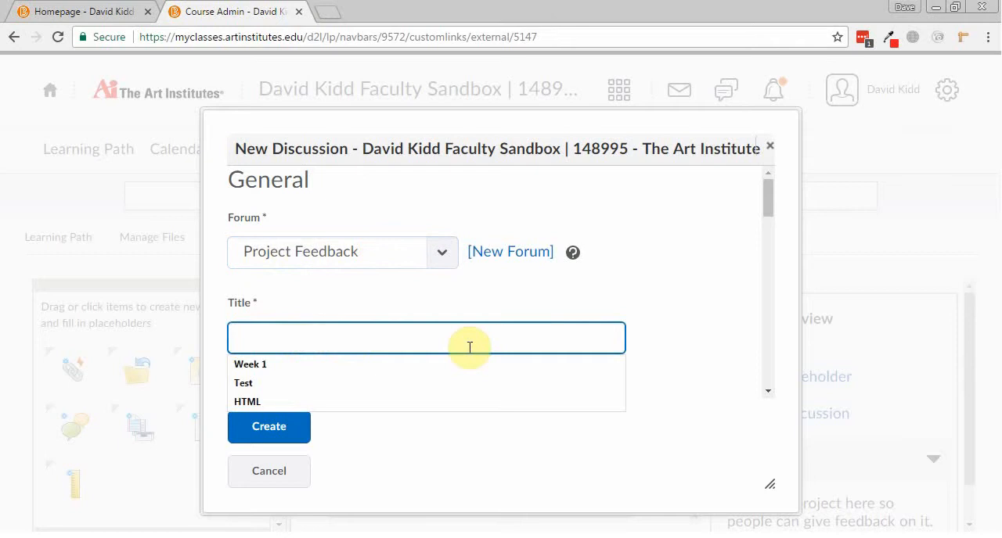
{"action": "type", "text": "Project 1"}
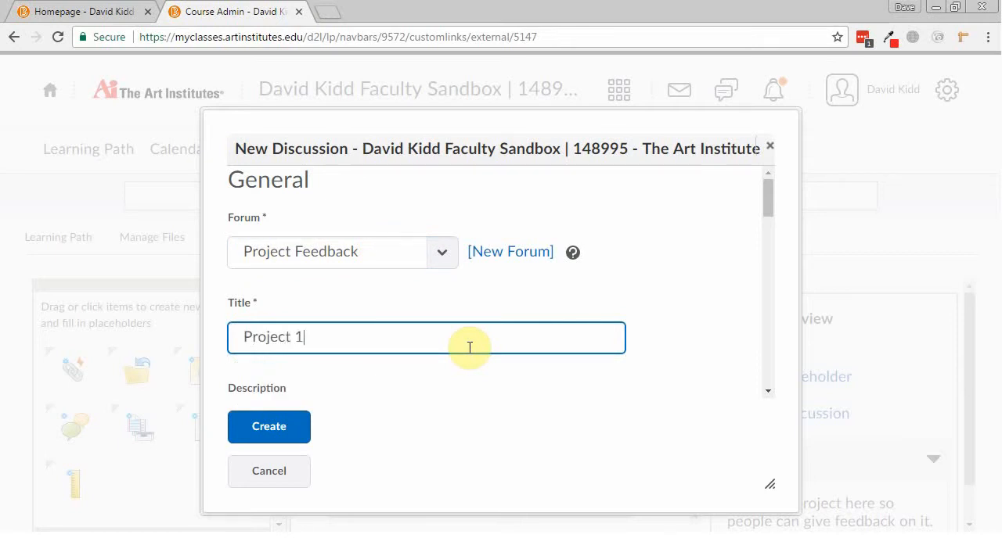
{"action": "type", "text": " Feedback"}
{"action": "scroll", "coordinate": [449, 403], "scroll_direction": "down", "scroll_amount": 3}
{"action": "scroll", "coordinate": [442, 413], "scroll_direction": "up", "scroll_amount": 1}
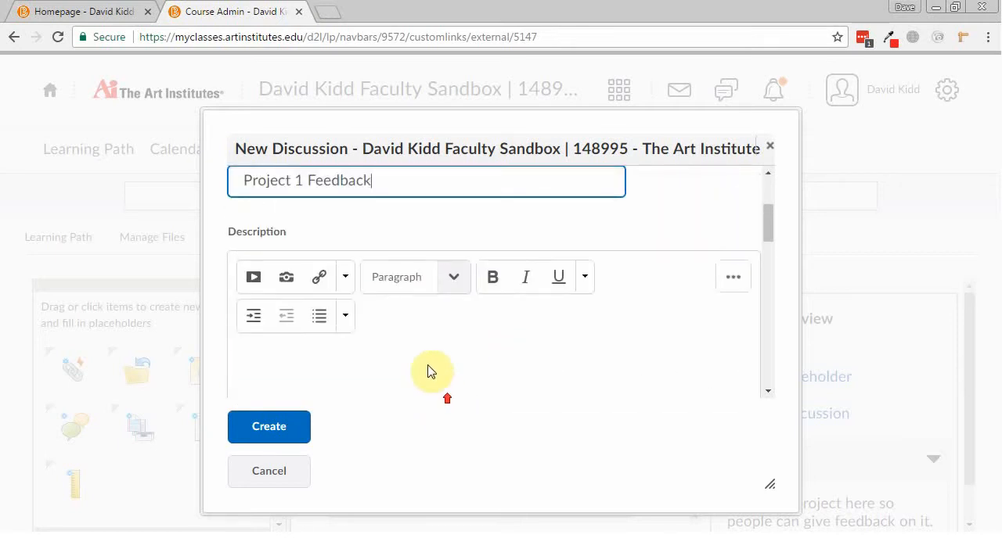
{"action": "left_click", "coordinate": [417, 359]}
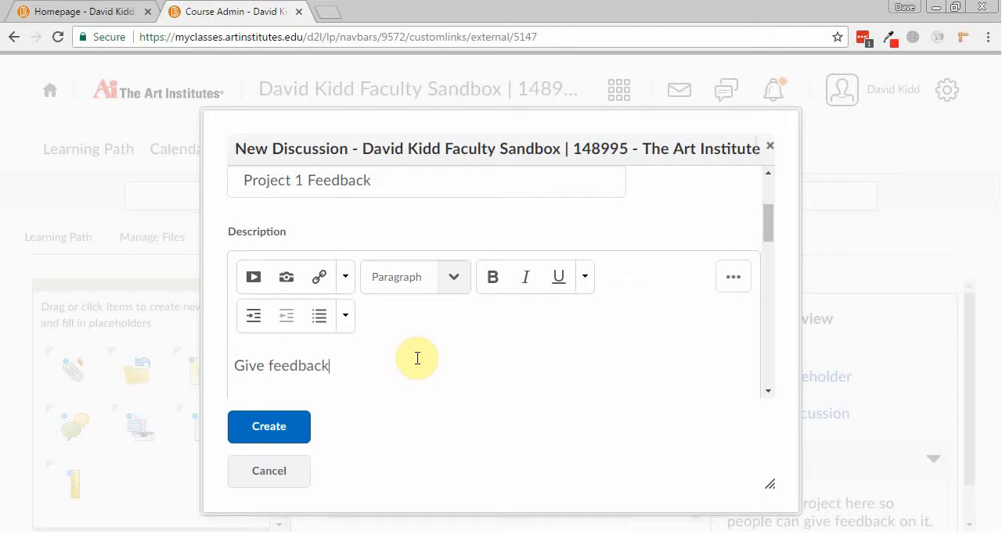
Check the available grade items and set the discussion's score to be out of 50.
{"action": "scroll", "coordinate": [407, 383], "scroll_direction": "down", "scroll_amount": 2}
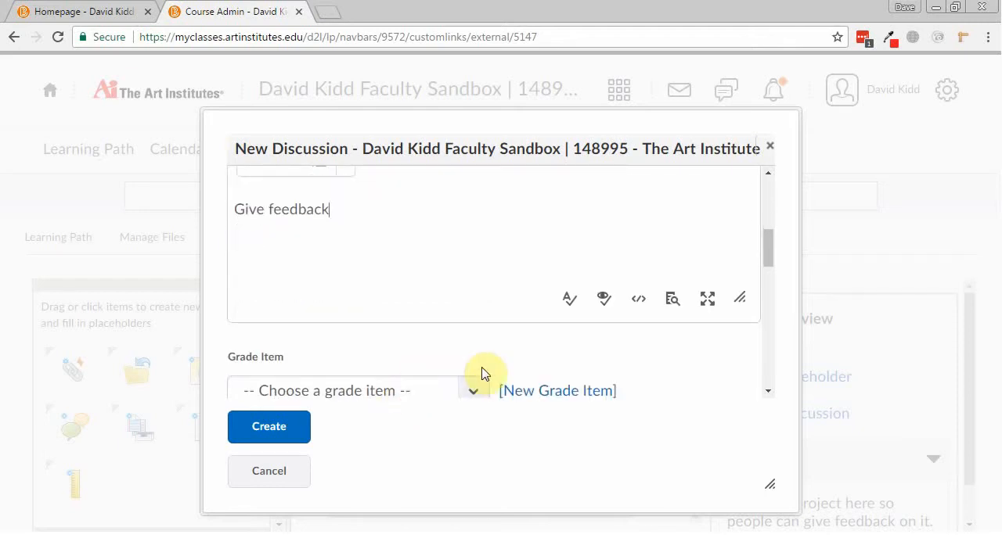
{"action": "scroll", "coordinate": [545, 365], "scroll_direction": "down", "scroll_amount": 3}
{"action": "scroll", "coordinate": [545, 364], "scroll_direction": "up", "scroll_amount": 3}
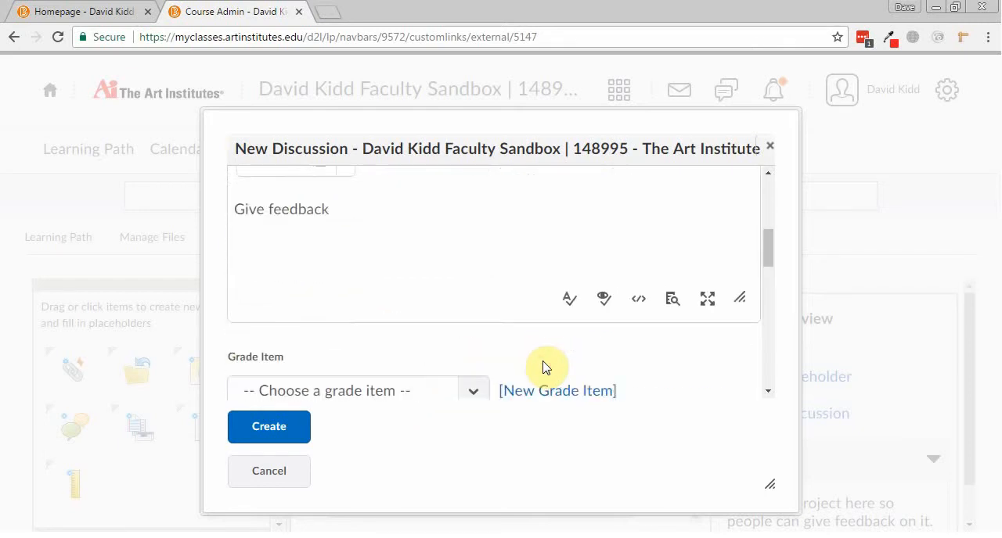
{"action": "scroll", "coordinate": [545, 364], "scroll_direction": "down", "scroll_amount": 2}
{"action": "left_click", "coordinate": [474, 235]}
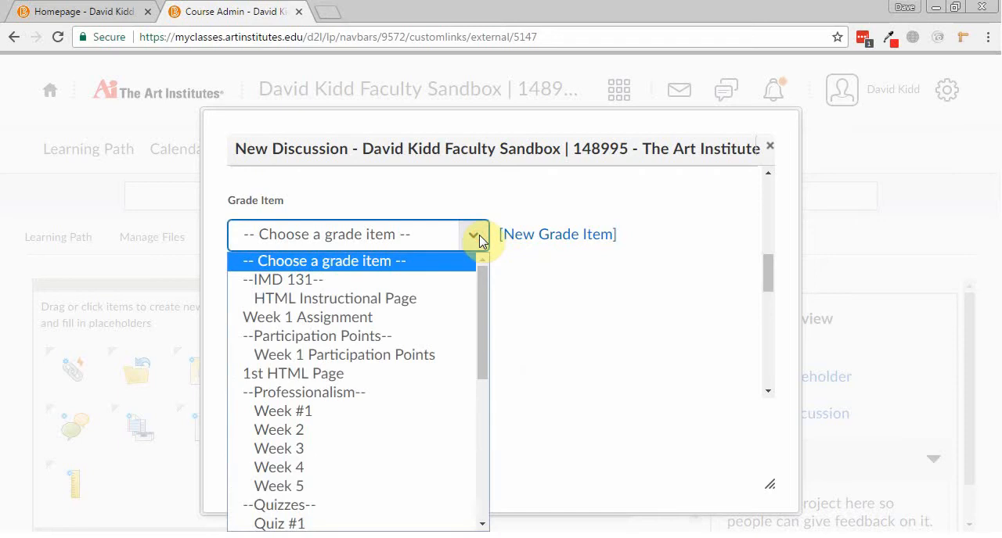
{"action": "left_click", "coordinate": [553, 294]}
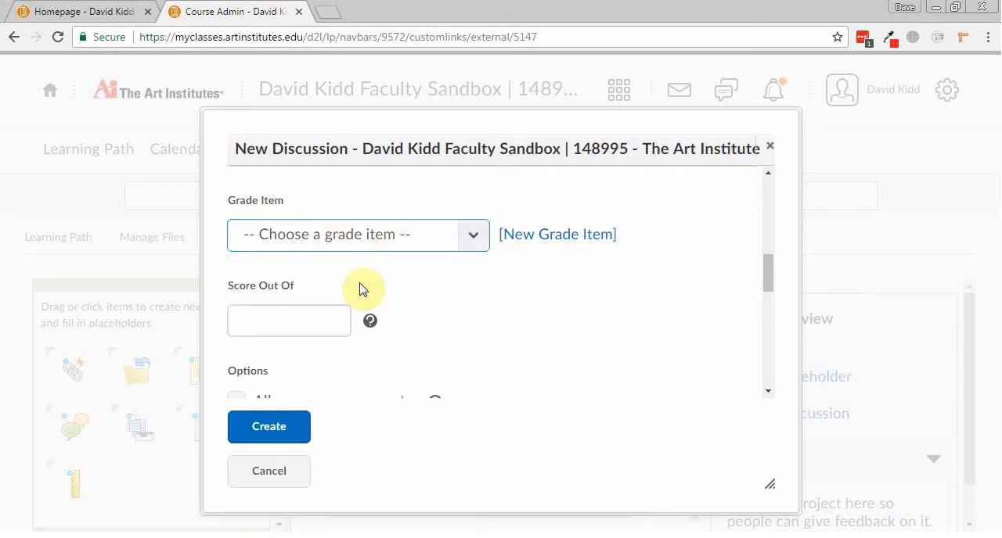
{"action": "left_click", "coordinate": [318, 318]}
{"action": "scroll", "coordinate": [517, 336], "scroll_direction": "up", "scroll_amount": 10}
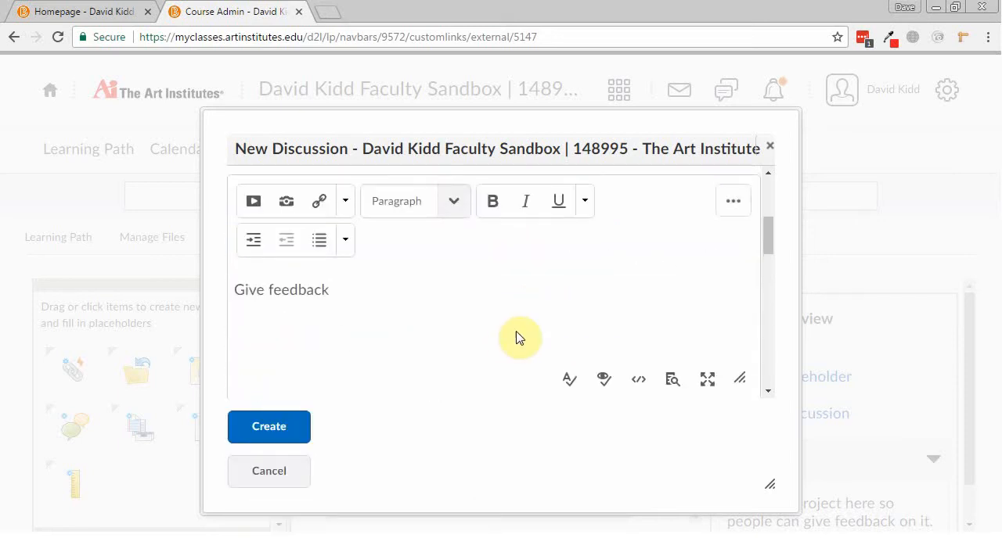
{"action": "scroll", "coordinate": [431, 279], "scroll_direction": "down", "scroll_amount": 10}
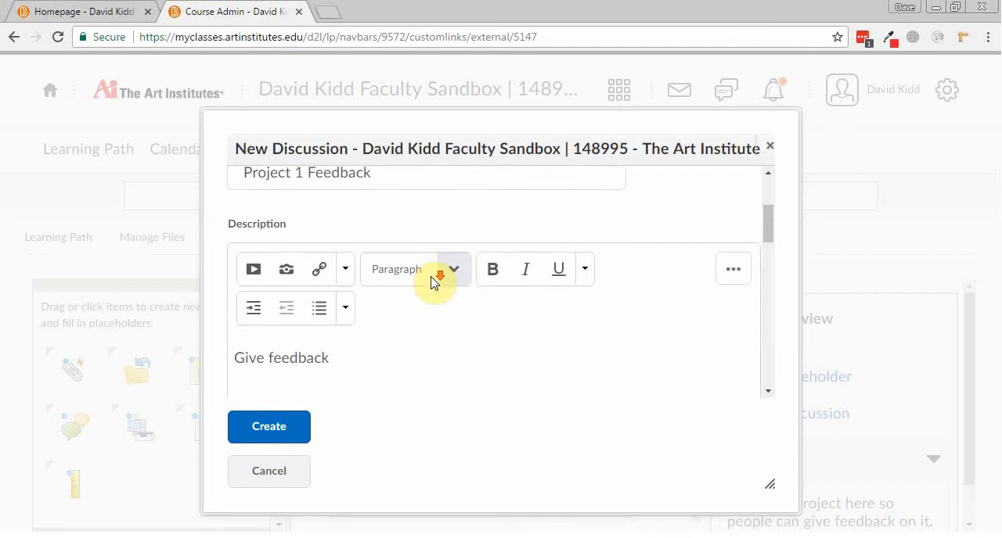
{"action": "left_click", "coordinate": [312, 240]}
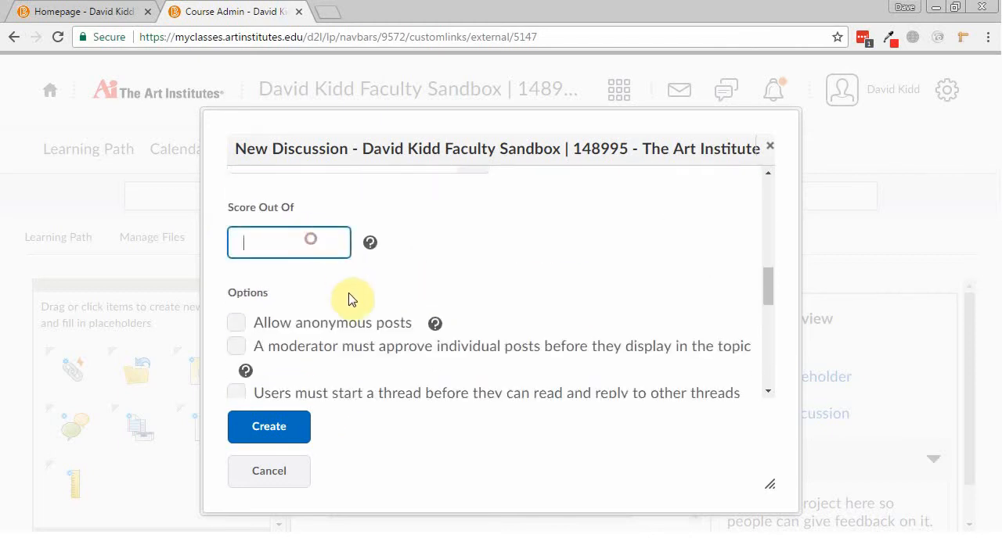
{"action": "type", "text": "50"}
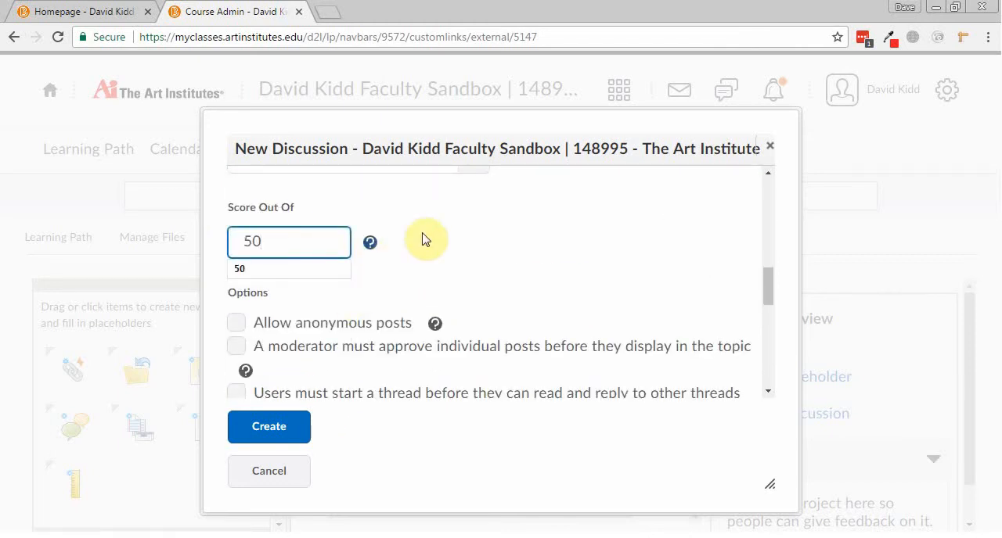
{"action": "left_click", "coordinate": [522, 219]}
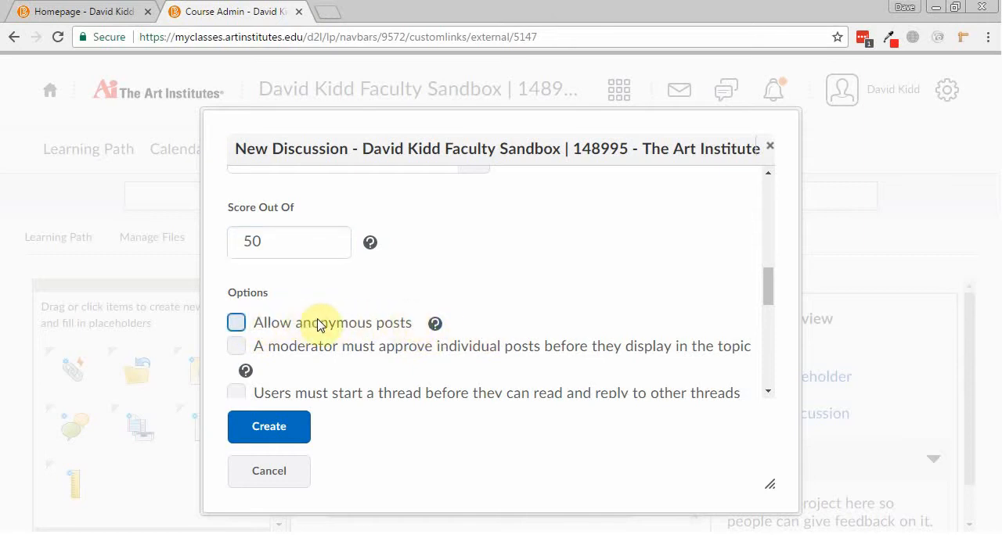
Review the posting options and create the Project 1 Feedback discussion.
{"action": "scroll", "coordinate": [317, 325], "scroll_direction": "down", "scroll_amount": 2}
{"action": "scroll", "coordinate": [320, 250], "scroll_direction": "up", "scroll_amount": 1}
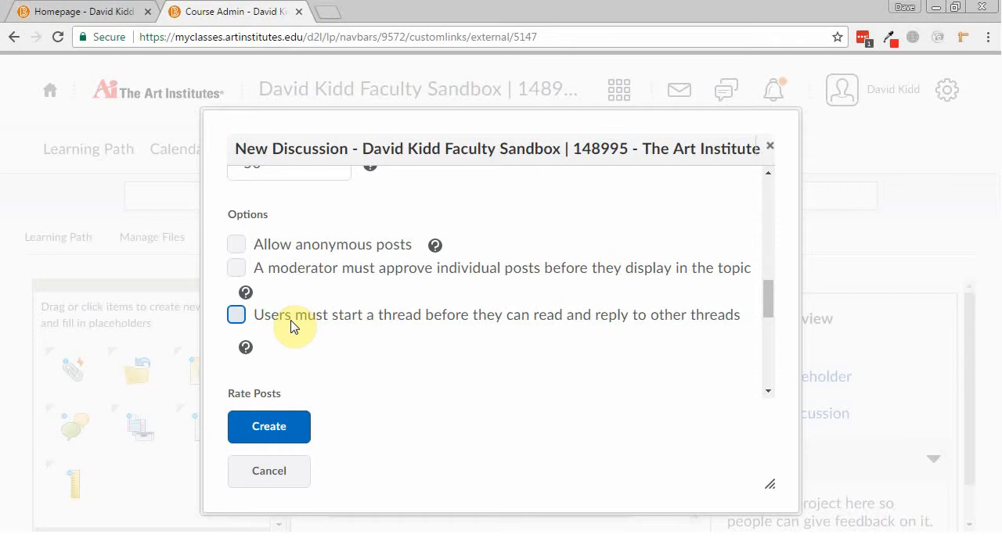
{"action": "left_click", "coordinate": [298, 423]}
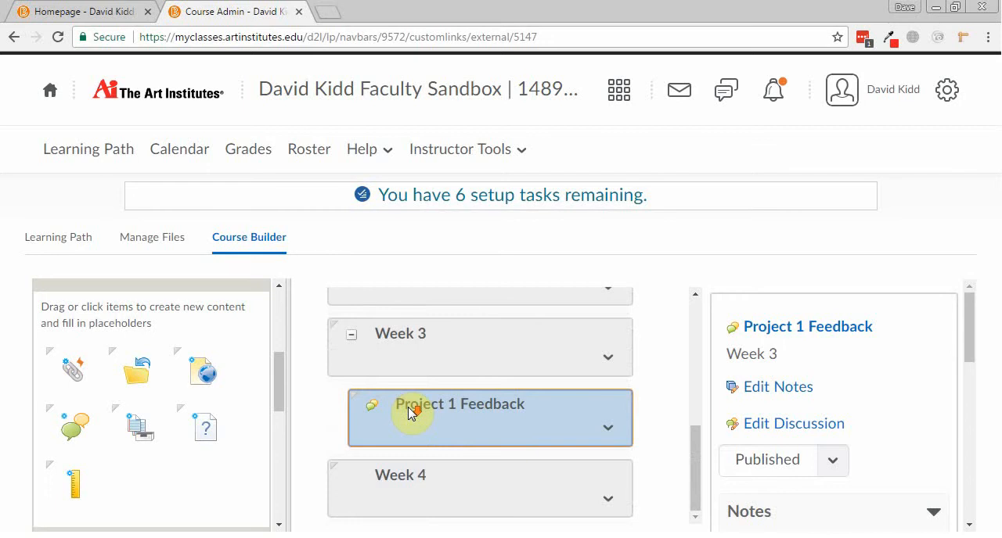
Go to the Learning Path and examine the discussion in the Week 3 module.
{"action": "left_click", "coordinate": [88, 150]}
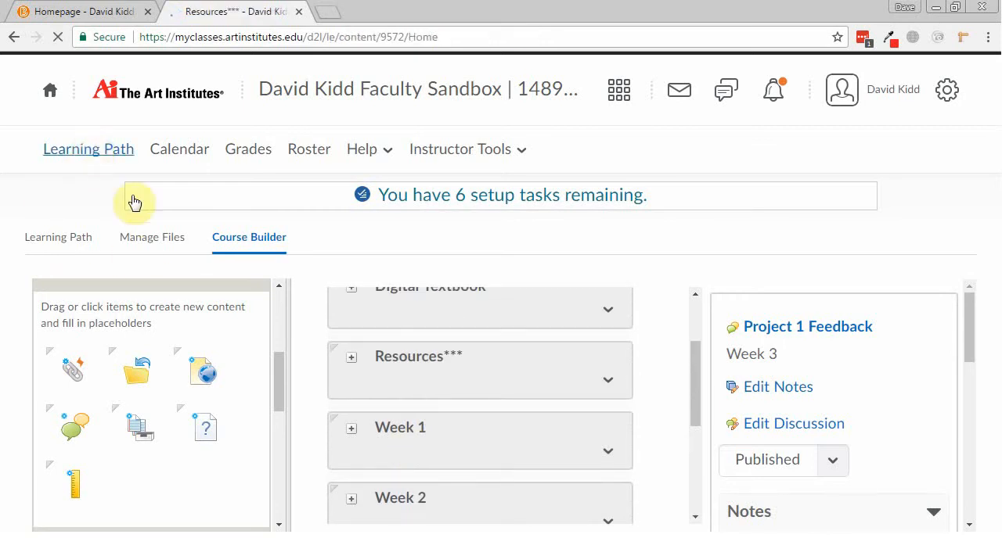
{"action": "scroll", "coordinate": [147, 214], "scroll_direction": "down", "scroll_amount": 3}
{"action": "scroll", "coordinate": [148, 215], "scroll_direction": "down", "scroll_amount": 3}
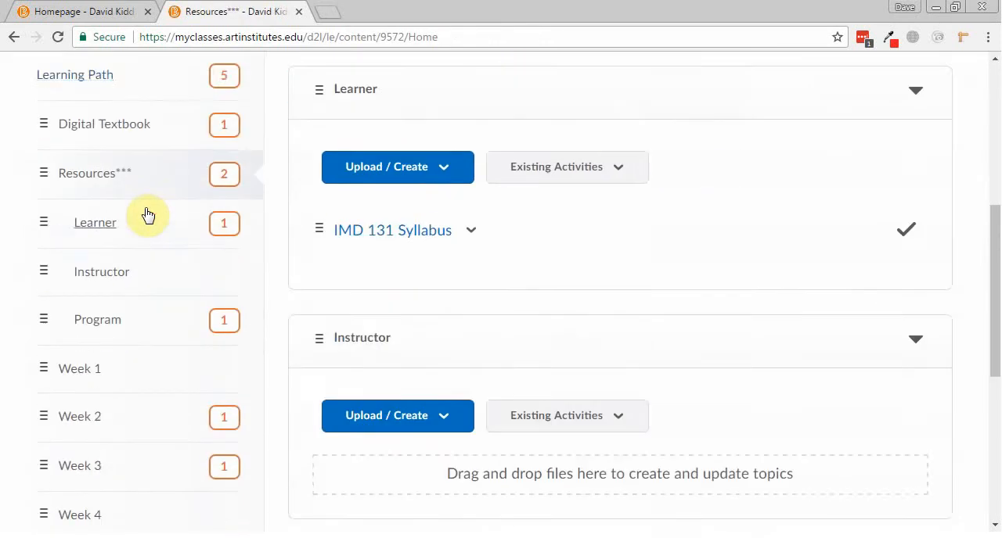
{"action": "left_click", "coordinate": [95, 387]}
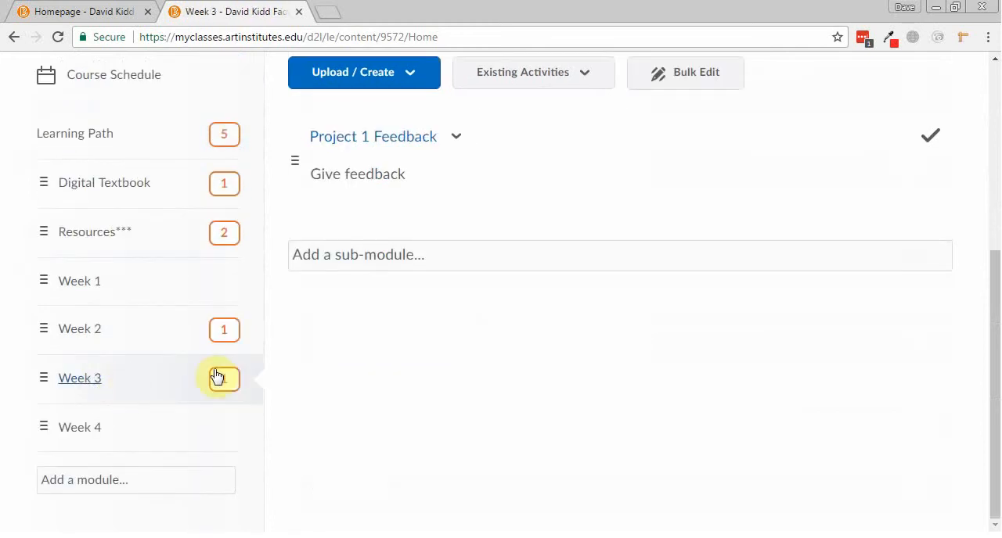
{"action": "scroll", "coordinate": [438, 267], "scroll_direction": "up", "scroll_amount": 1}
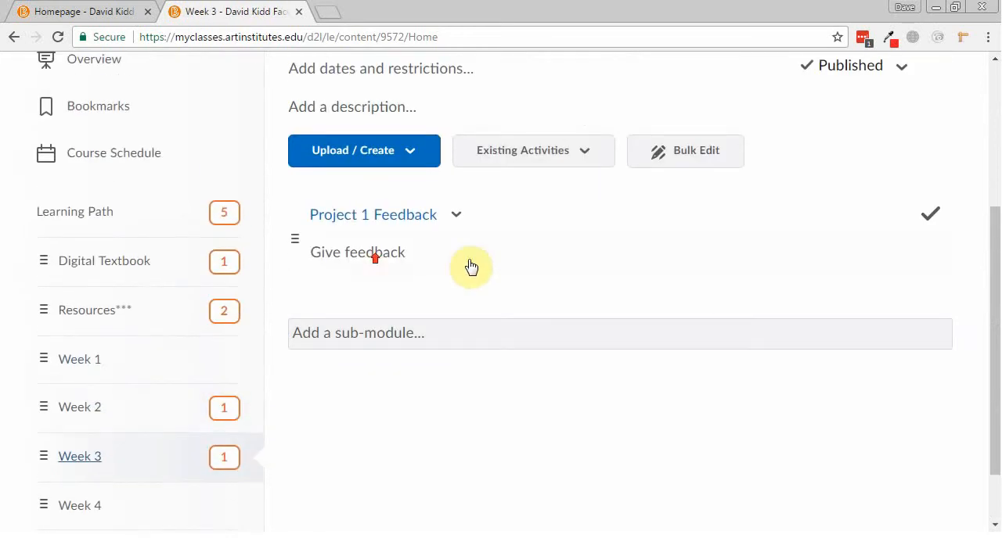
Open the Project 1 Feedback discussion in the Week 3 module and look over its thread list and activity details.
{"action": "left_click", "coordinate": [369, 217]}
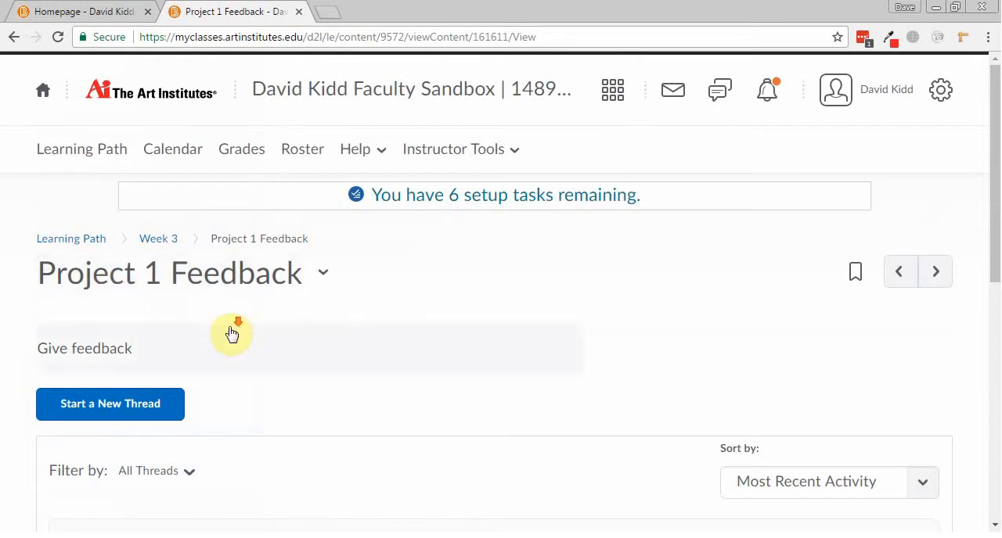
{"action": "scroll", "coordinate": [233, 330], "scroll_direction": "down", "scroll_amount": 1}
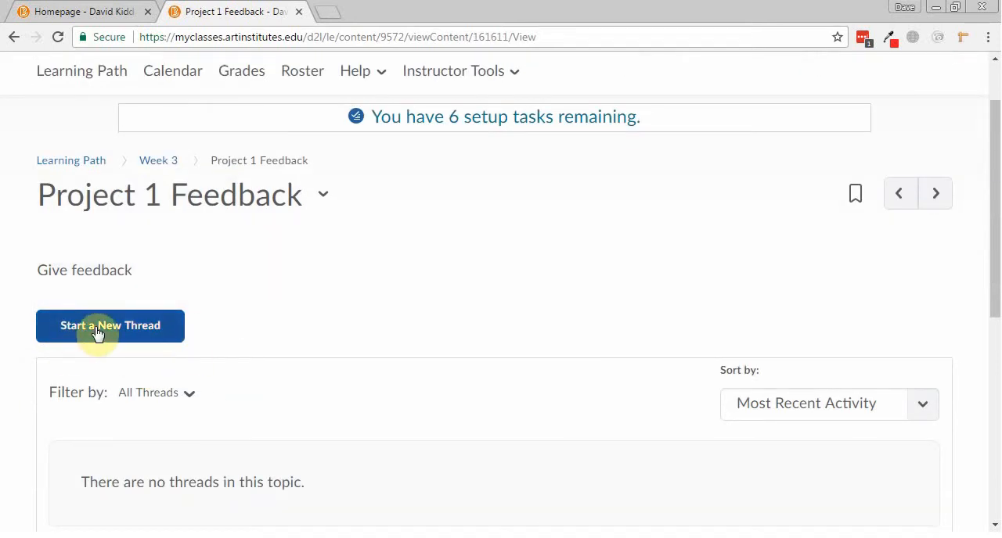
{"action": "scroll", "coordinate": [282, 337], "scroll_direction": "up", "scroll_amount": 1}
{"action": "scroll", "coordinate": [272, 334], "scroll_direction": "down", "scroll_amount": 3}
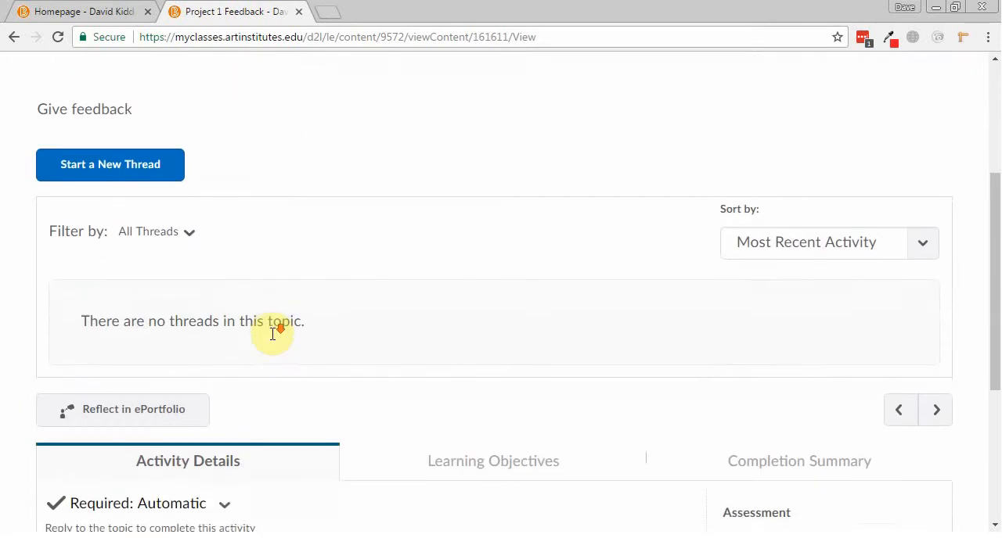
{"action": "scroll", "coordinate": [273, 336], "scroll_direction": "down", "scroll_amount": 2}
{"action": "scroll", "coordinate": [220, 336], "scroll_direction": "up", "scroll_amount": 4}
Start a new thread in the Project 1 Feedback discussion with the subject "My project".
{"action": "left_click", "coordinate": [156, 333]}
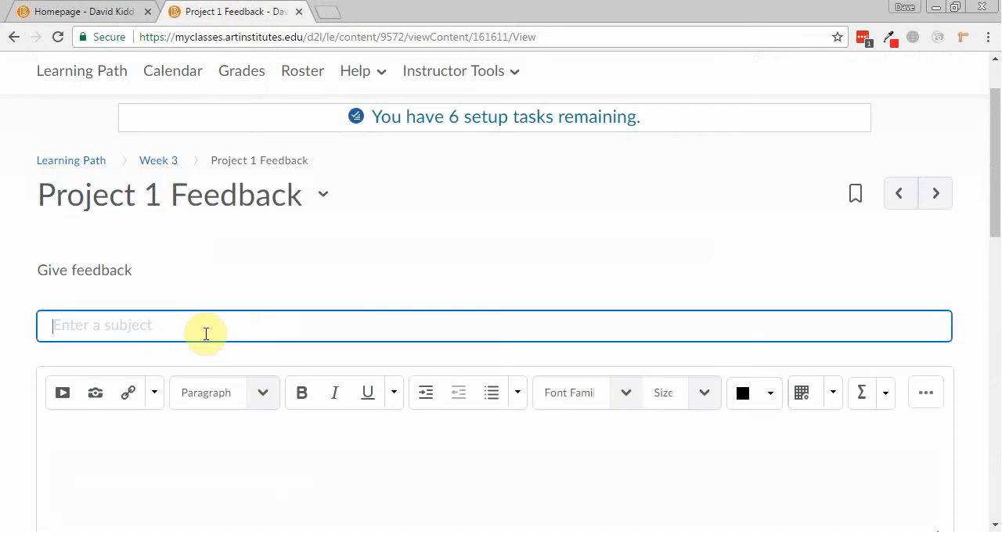
{"action": "type", "text": "yu"}
{"action": "key", "text": "BackSpace"}
{"action": "key", "text": "BackSpace"}
{"action": "type", "text": "My project"}
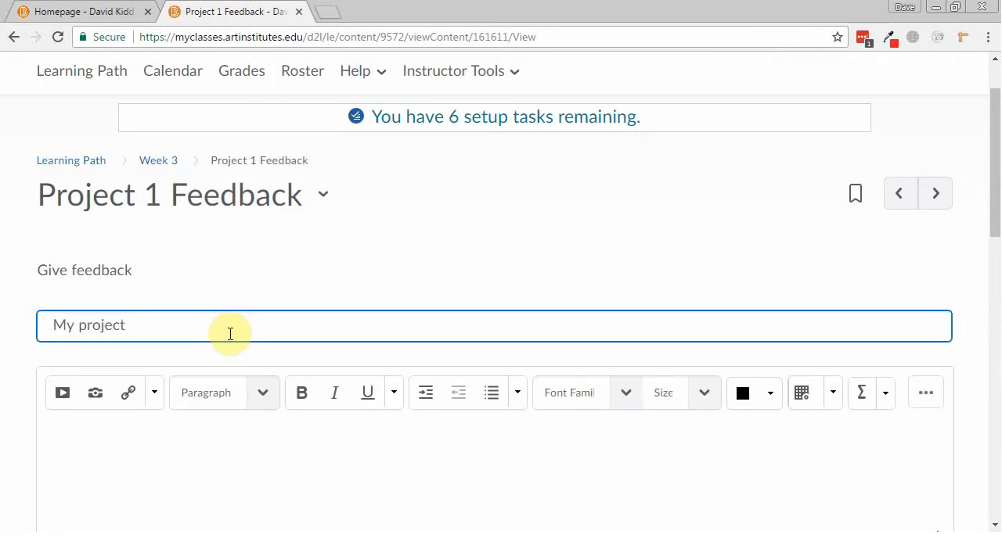
Enter the message "laksjdf;laksjdf;ljasd;lfjka;sldkfj" and post the thread.
{"action": "left_click", "coordinate": [198, 500]}
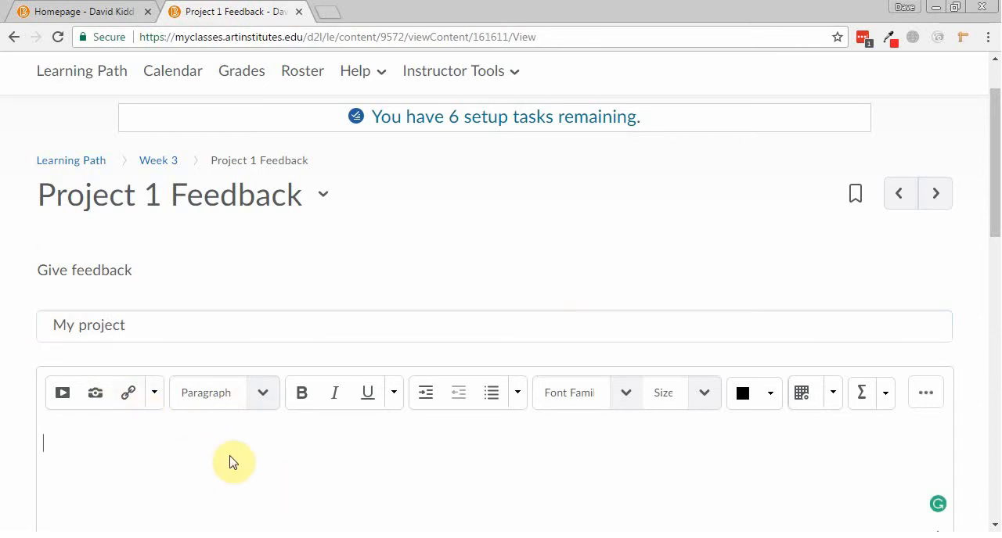
{"action": "type", "text": "laksjdf;laksjdf;ljasd;lfjka;sldkfj"}
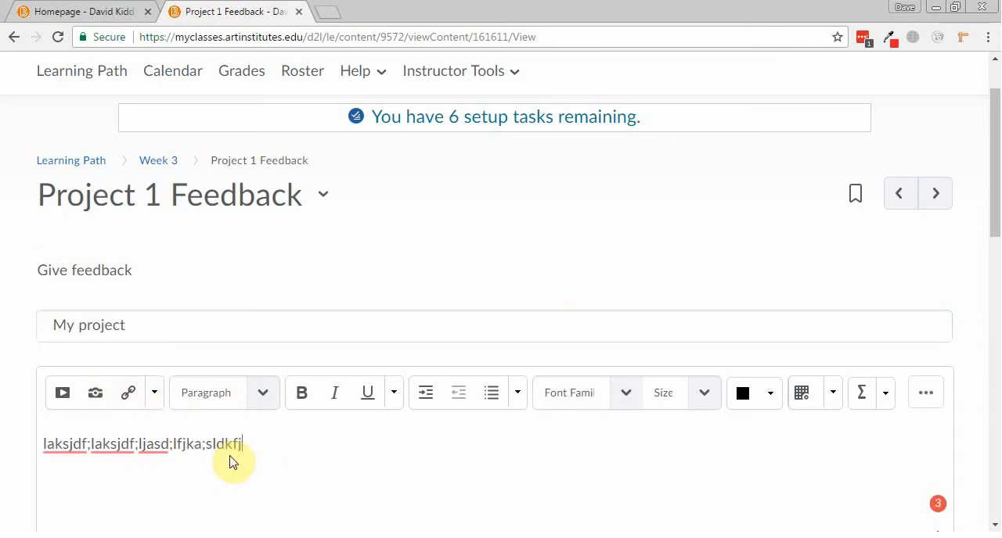
{"action": "scroll", "coordinate": [241, 443], "scroll_direction": "down", "scroll_amount": 4}
{"action": "left_click", "coordinate": [69, 470]}
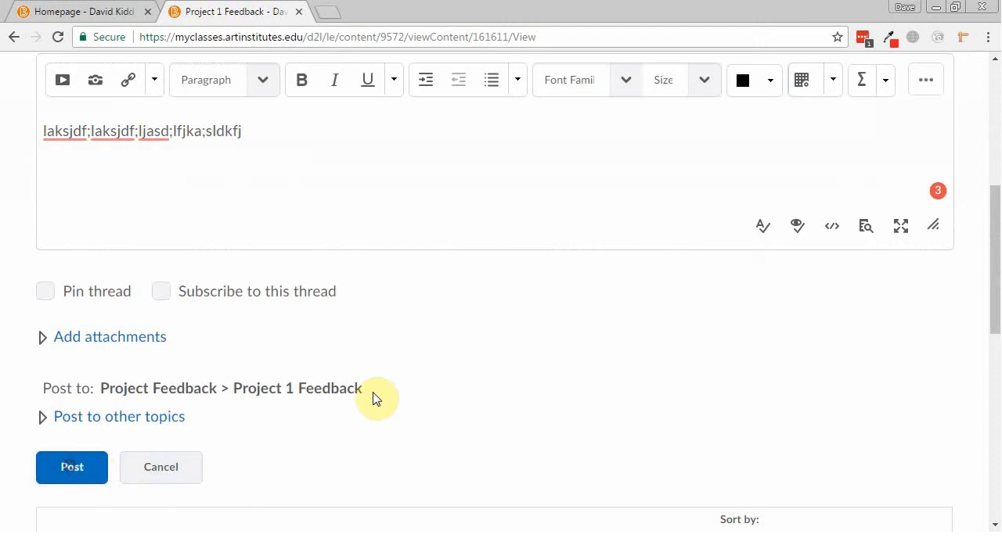
{"action": "scroll", "coordinate": [453, 335], "scroll_direction": "up", "scroll_amount": 3}
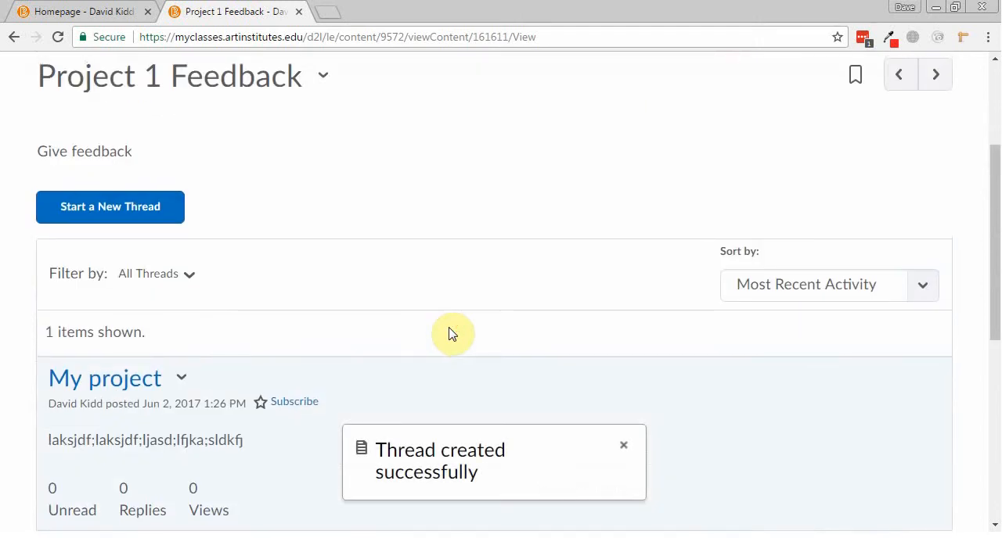
Open the My project thread and examine its post and reply area.
{"action": "scroll", "coordinate": [442, 333], "scroll_direction": "down", "scroll_amount": 1}
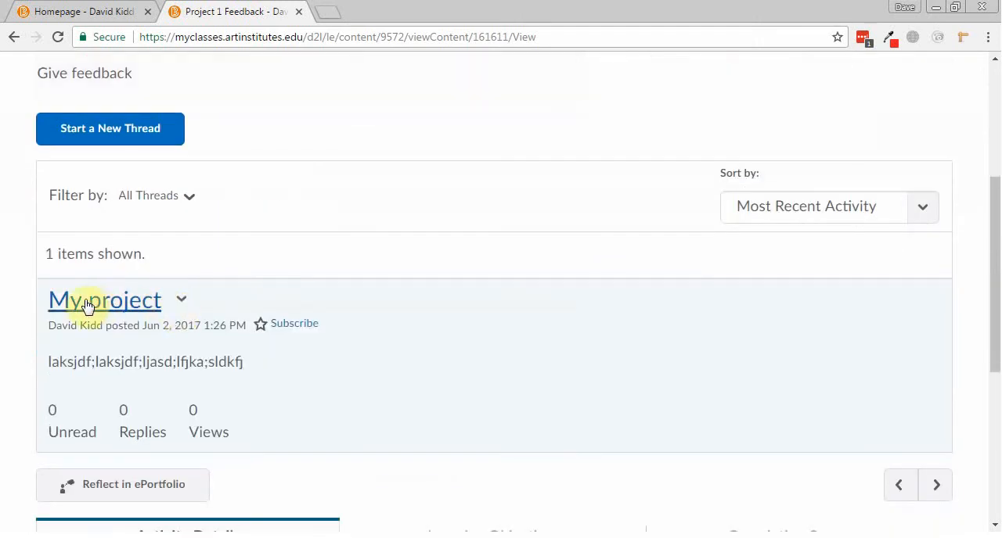
{"action": "left_click", "coordinate": [107, 308]}
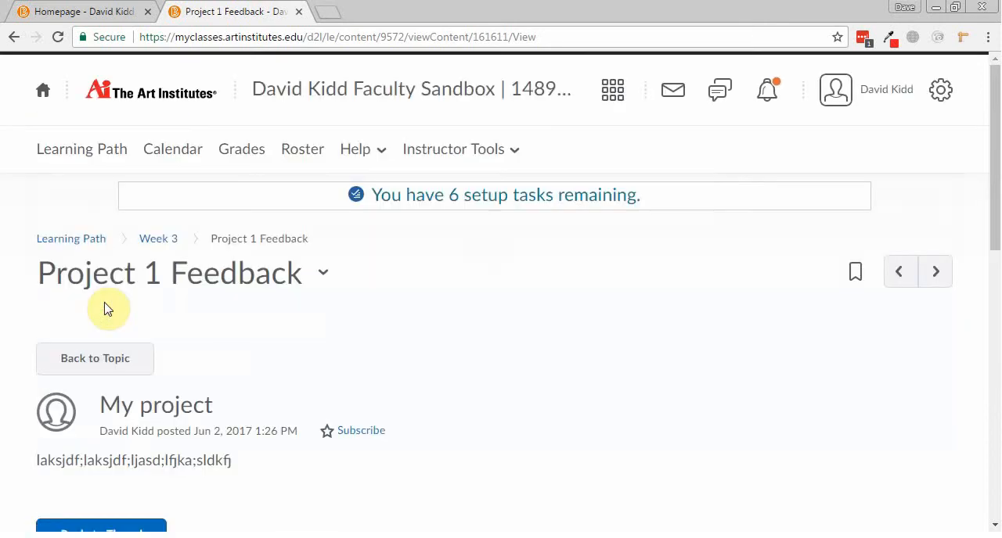
{"action": "scroll", "coordinate": [352, 347], "scroll_direction": "down", "scroll_amount": 3}
{"action": "mouse_move", "coordinate": [138, 224]}
{"action": "scroll", "coordinate": [221, 295], "scroll_direction": "down", "scroll_amount": 2}
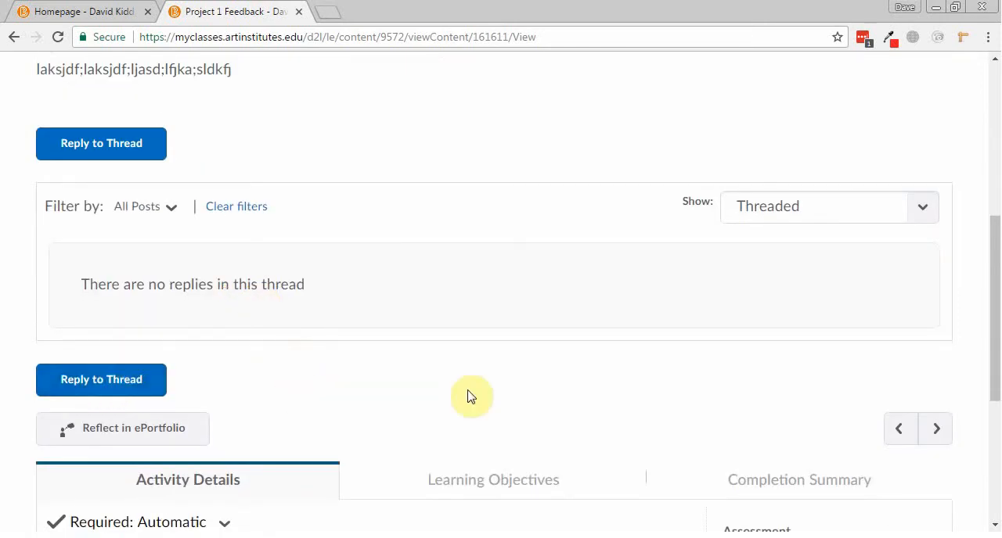
{"action": "scroll", "coordinate": [470, 396], "scroll_direction": "up", "scroll_amount": 5}
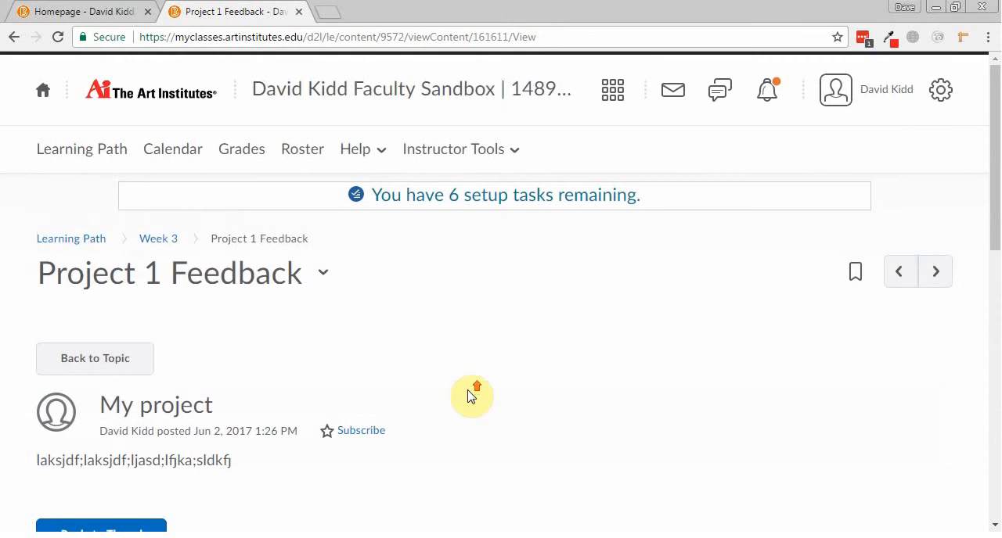
Review the actions available for the Project 1 Feedback topic and recheck the My project thread page.
{"action": "left_click", "coordinate": [324, 280]}
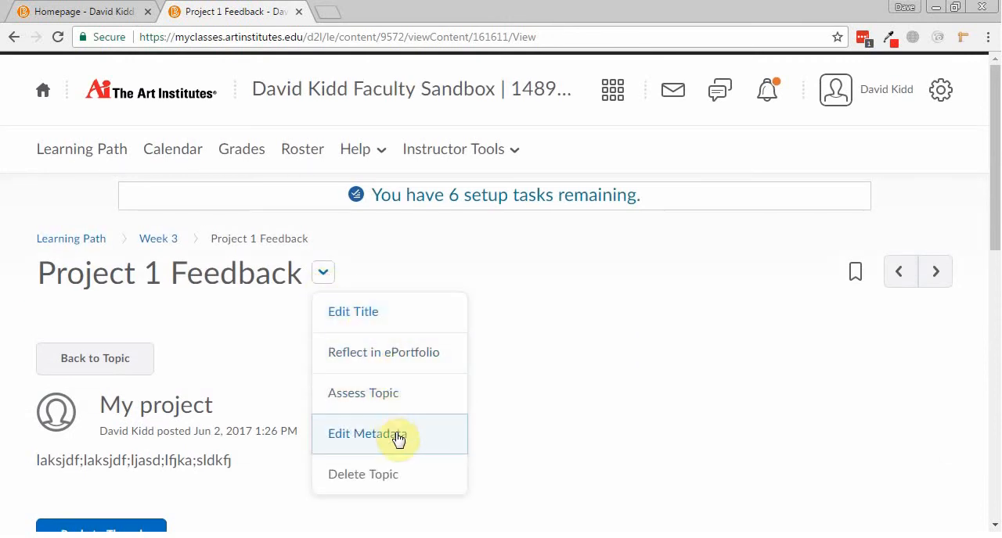
{"action": "left_click", "coordinate": [560, 355]}
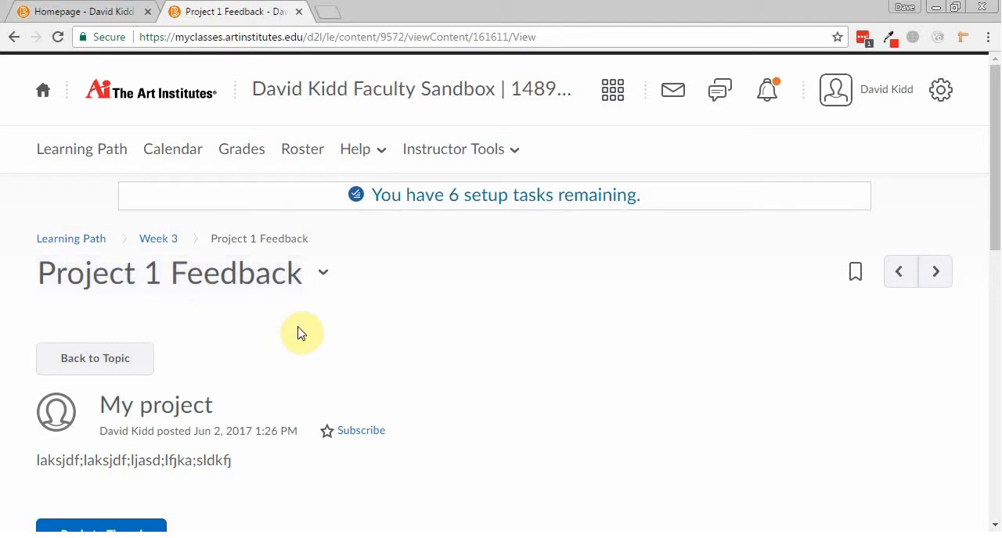
{"action": "left_click", "coordinate": [120, 364]}
{"action": "scroll", "coordinate": [206, 217], "scroll_direction": "down", "scroll_amount": 4}
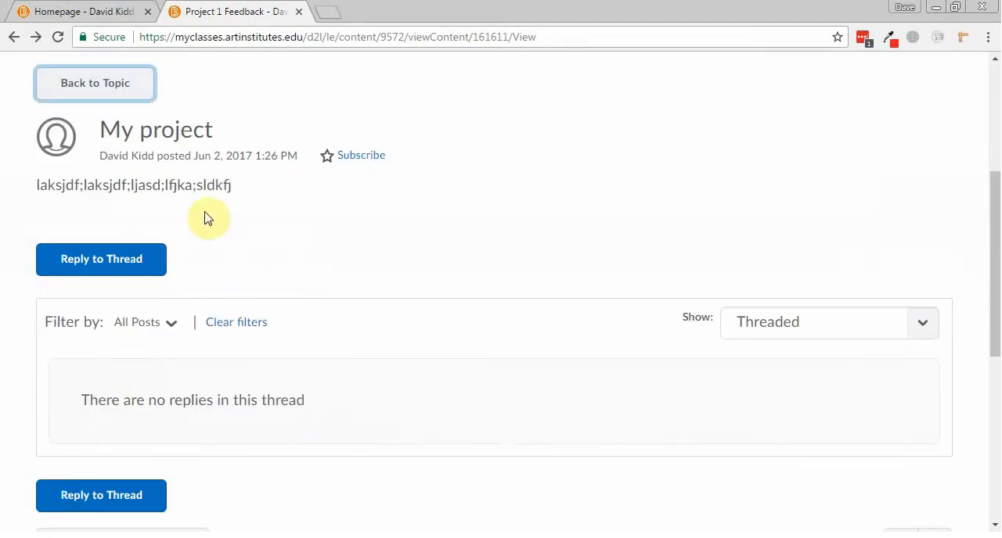
{"action": "scroll", "coordinate": [258, 257], "scroll_direction": "up", "scroll_amount": 4}
Go to Grades and scan the whole list of grade items for one belonging to the discussion.
{"action": "left_click", "coordinate": [226, 149]}
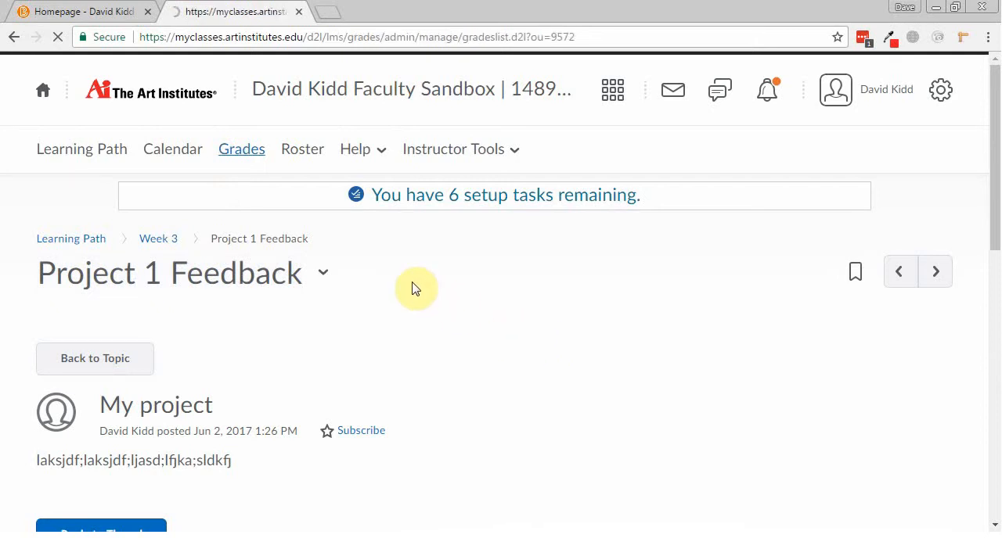
{"action": "scroll", "coordinate": [358, 258], "scroll_direction": "down", "scroll_amount": 2}
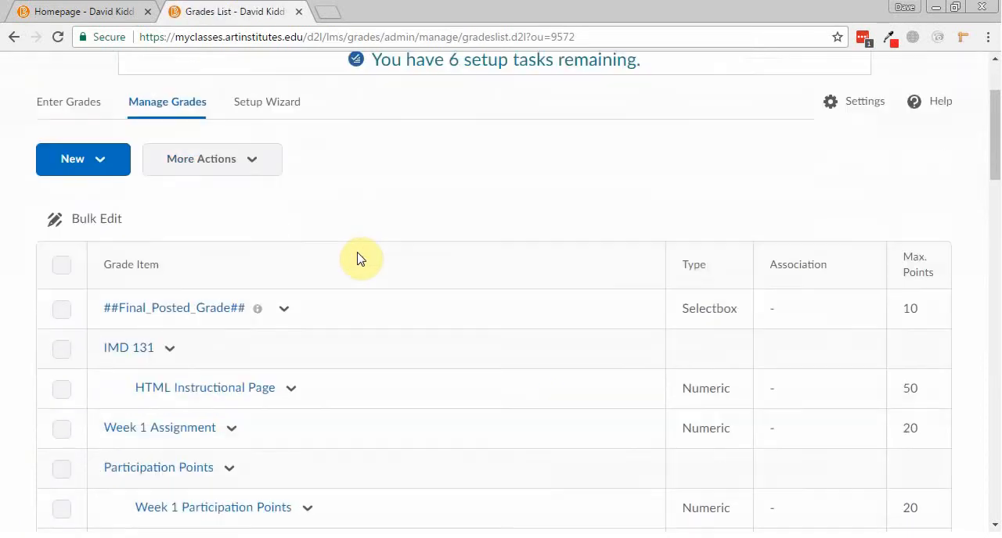
{"action": "scroll", "coordinate": [357, 258], "scroll_direction": "down", "scroll_amount": 3}
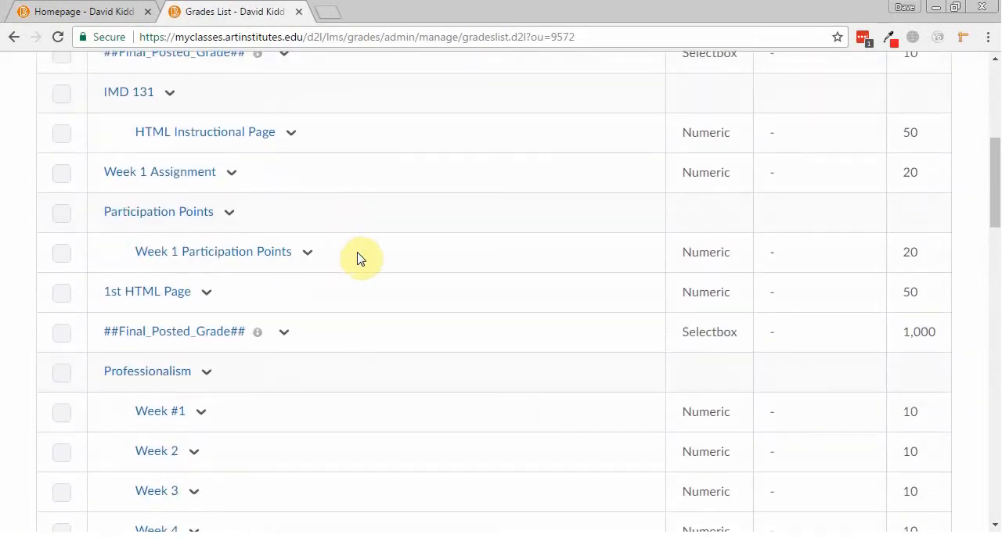
{"action": "scroll", "coordinate": [358, 259], "scroll_direction": "down", "scroll_amount": 1}
{"action": "left_click", "coordinate": [210, 295]}
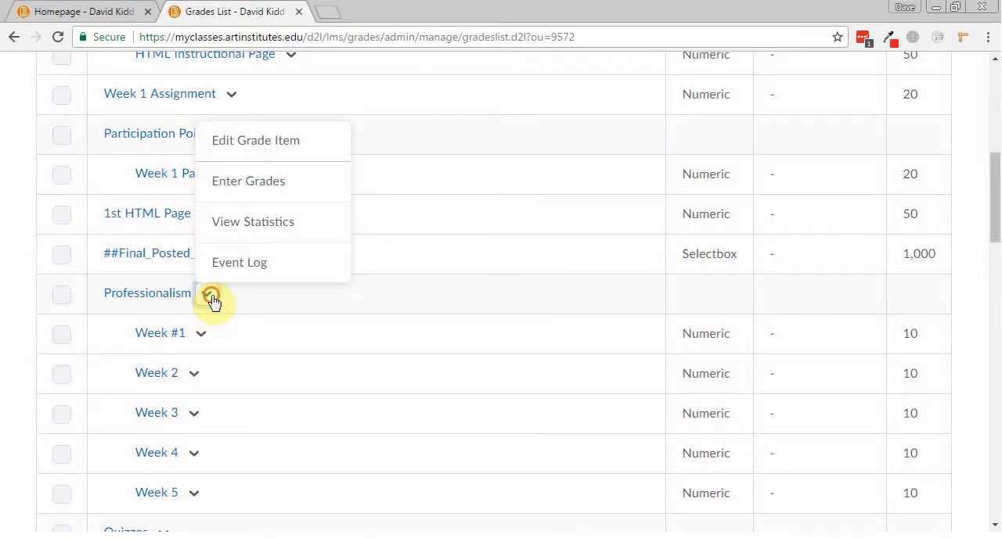
{"action": "scroll", "coordinate": [295, 315], "scroll_direction": "down", "scroll_amount": 1}
{"action": "scroll", "coordinate": [295, 315], "scroll_direction": "down", "scroll_amount": 6}
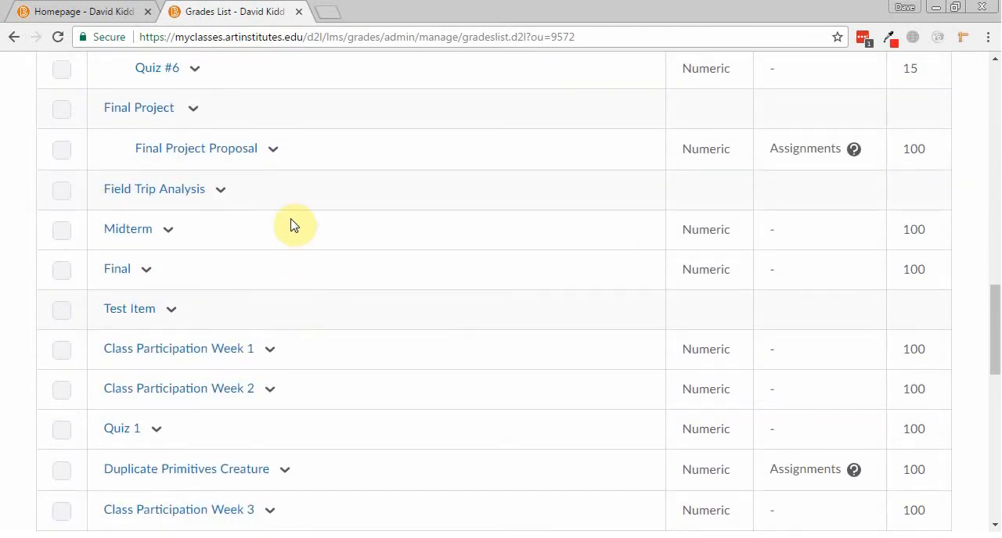
{"action": "scroll", "coordinate": [290, 226], "scroll_direction": "down", "scroll_amount": 6}
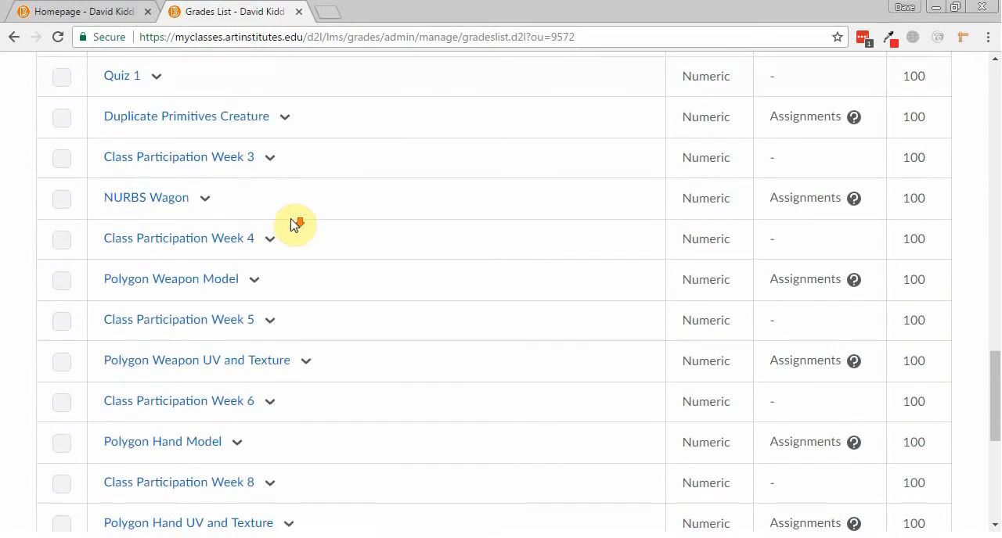
{"action": "scroll", "coordinate": [290, 225], "scroll_direction": "down", "scroll_amount": 3}
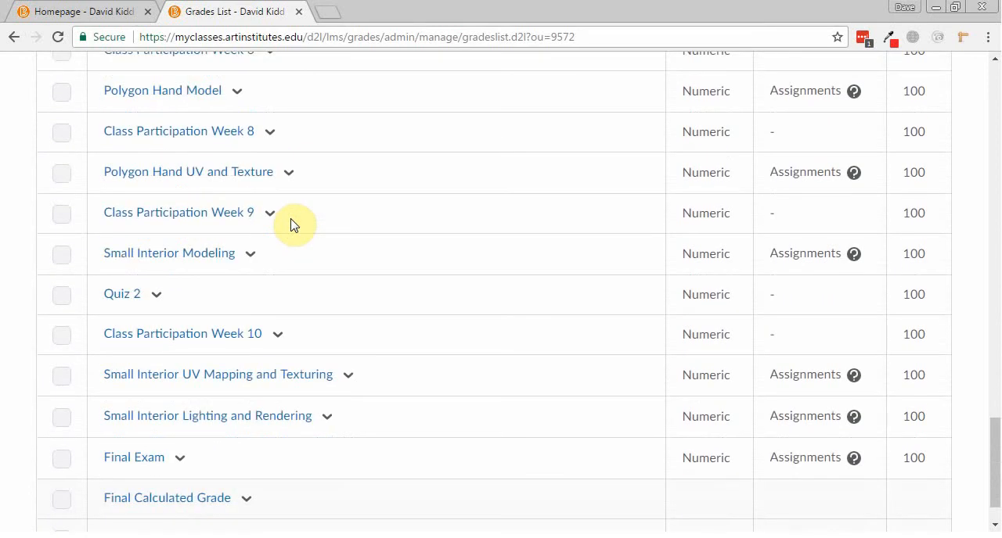
{"action": "scroll", "coordinate": [291, 226], "scroll_direction": "down", "scroll_amount": 1}
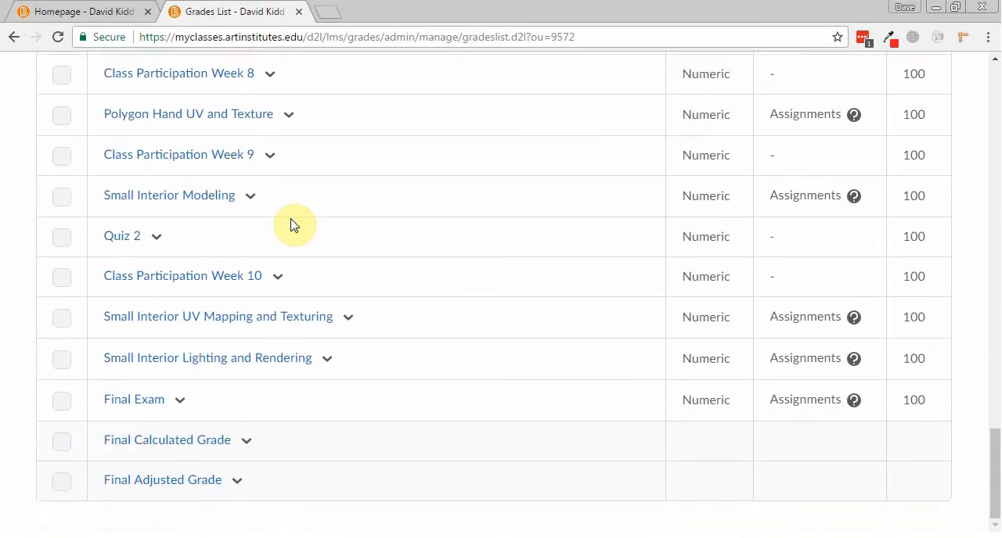
{"action": "scroll", "coordinate": [290, 225], "scroll_direction": "up", "scroll_amount": 20}
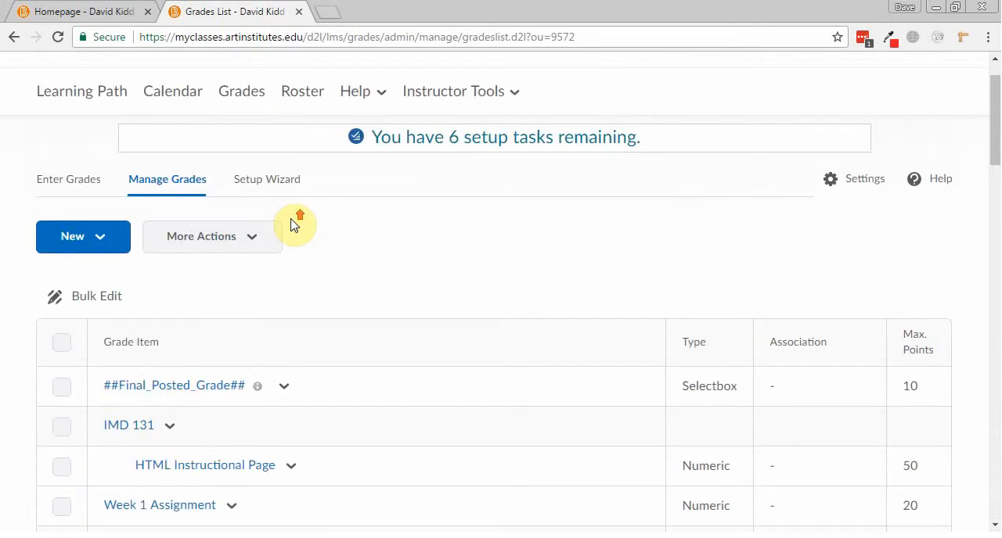
Search the grade items page for "project" and step through the matches.
{"action": "key", "text": "ctrl+f"}
{"action": "type", "text": "project"}
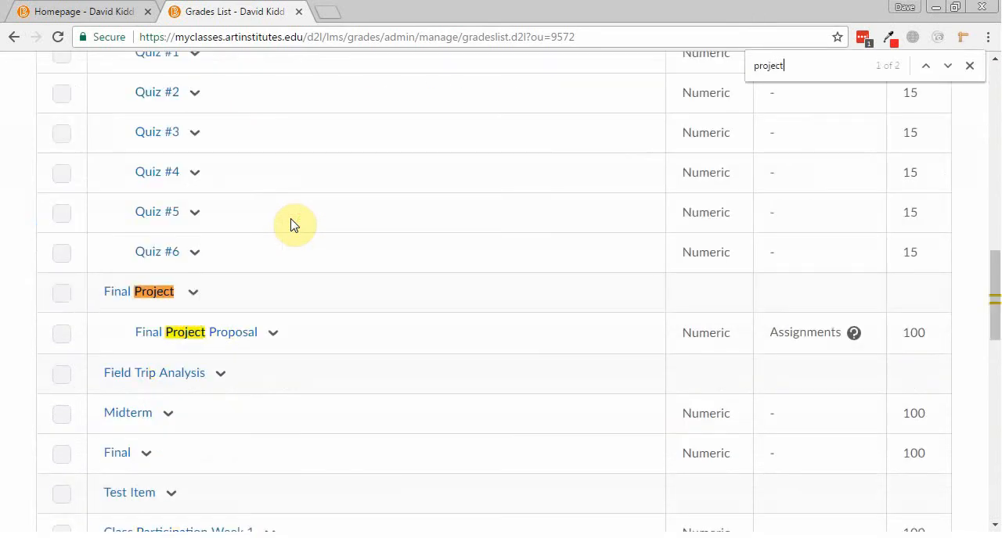
{"action": "key", "text": "Return"}
{"action": "key", "text": "Return"}
{"action": "key", "text": "Return"}
{"action": "key", "text": "Return"}
{"action": "key", "text": "Return"}
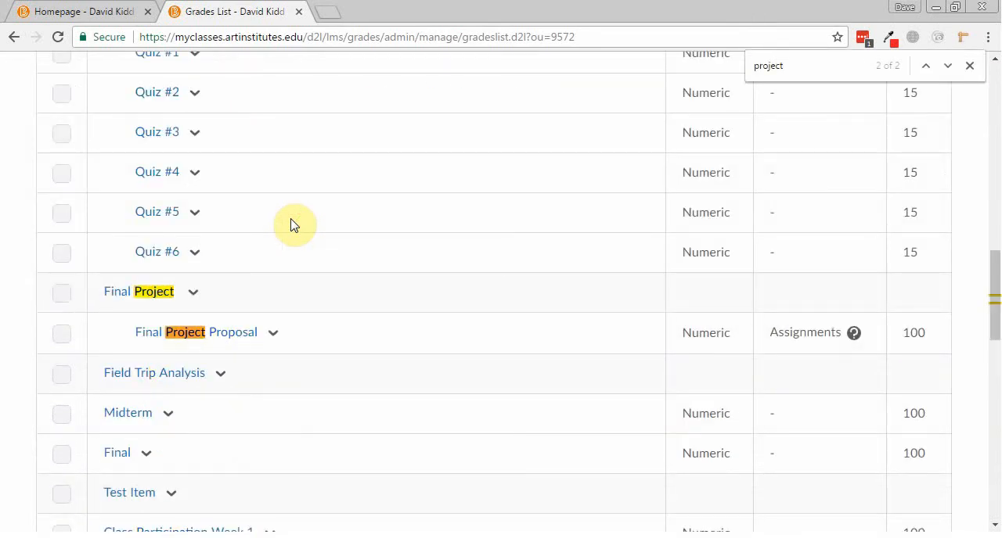
{"action": "key", "text": "Return"}
{"action": "key", "text": "Return"}
{"action": "scroll", "coordinate": [294, 225], "scroll_direction": "up", "scroll_amount": 15}
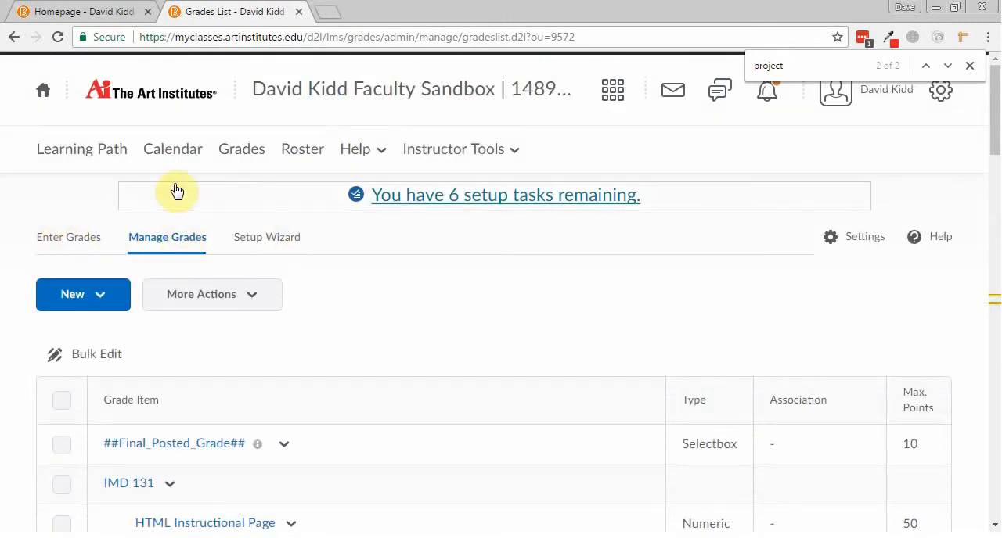
Return to the Learning Path and reopen the Project 1 Feedback discussion in Week 3 to look it over.
{"action": "left_click", "coordinate": [81, 151]}
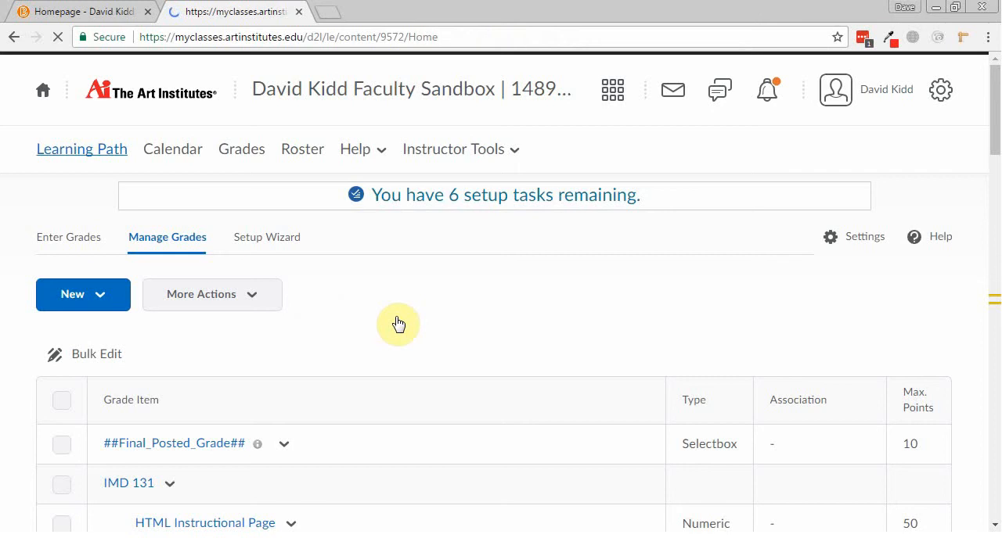
{"action": "scroll", "coordinate": [400, 324], "scroll_direction": "down", "scroll_amount": 5}
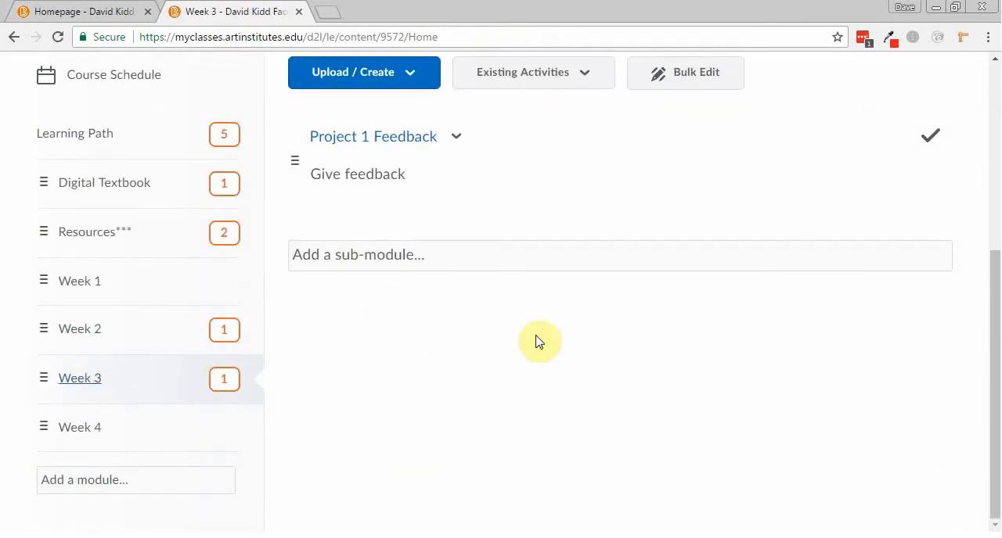
{"action": "left_click", "coordinate": [383, 137]}
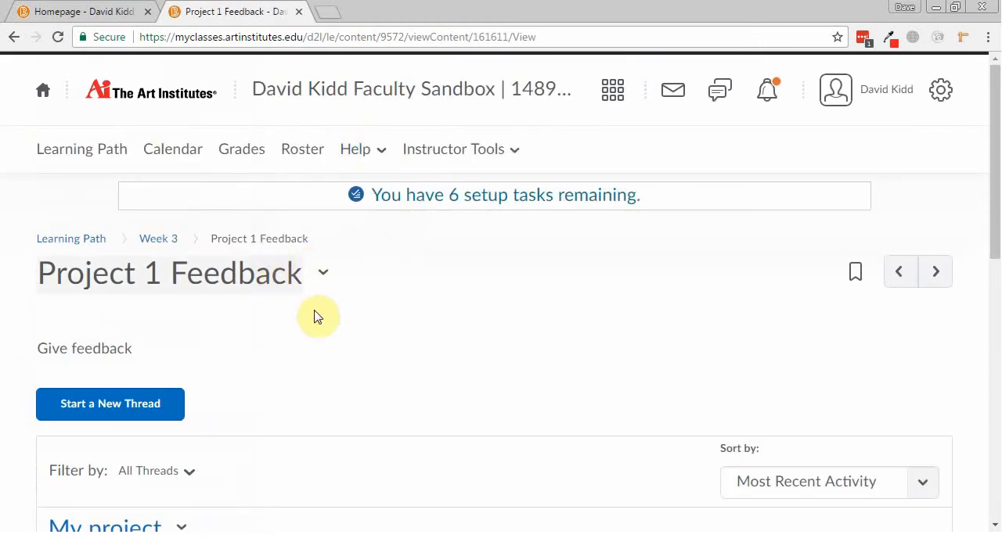
{"action": "scroll", "coordinate": [321, 317], "scroll_direction": "down", "scroll_amount": 3}
{"action": "scroll", "coordinate": [344, 332], "scroll_direction": "up", "scroll_amount": 3}
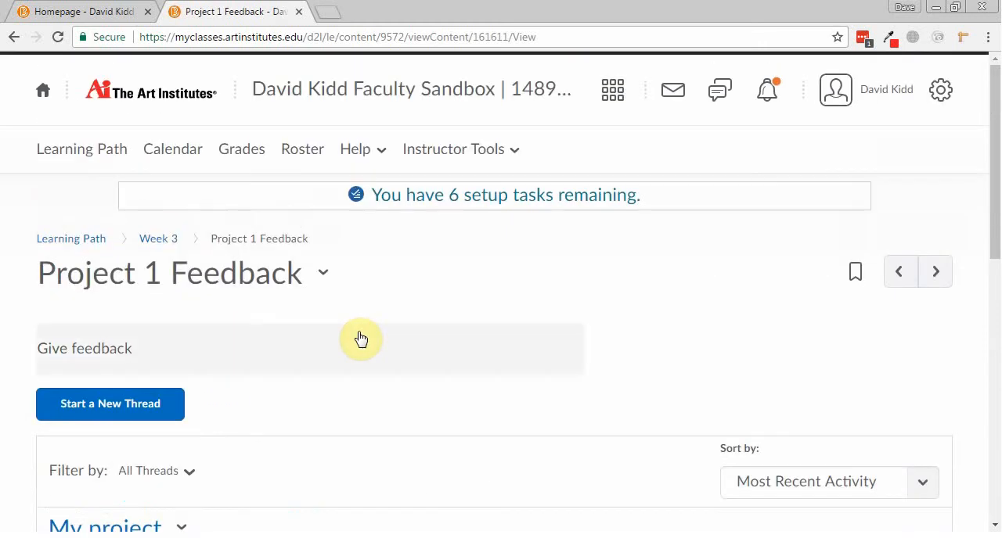
Leave the Project 1 Feedback topic and open the Course Builder from the Course Administration page.
{"action": "left_click", "coordinate": [473, 152]}
{"action": "left_click", "coordinate": [478, 365]}
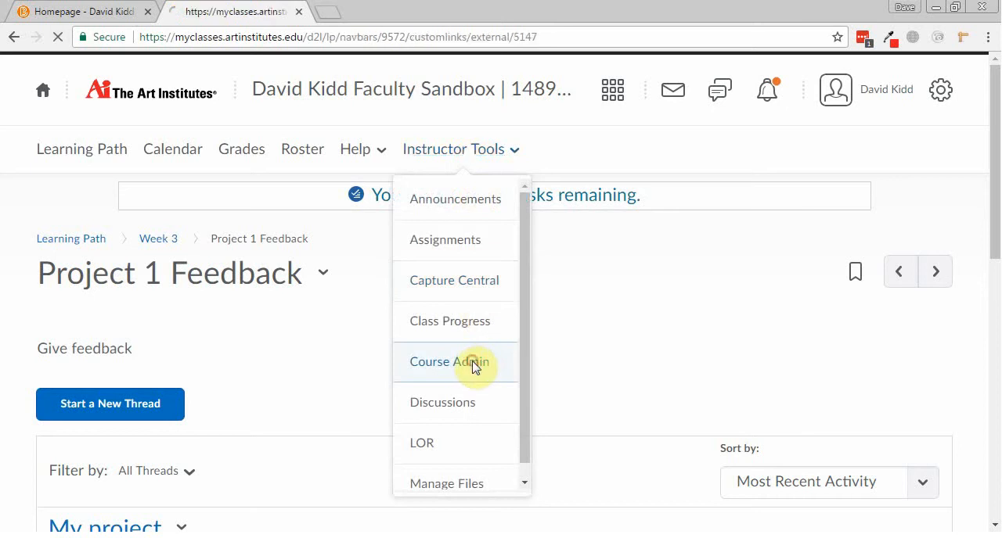
{"action": "scroll", "coordinate": [438, 365], "scroll_direction": "down", "scroll_amount": 2}
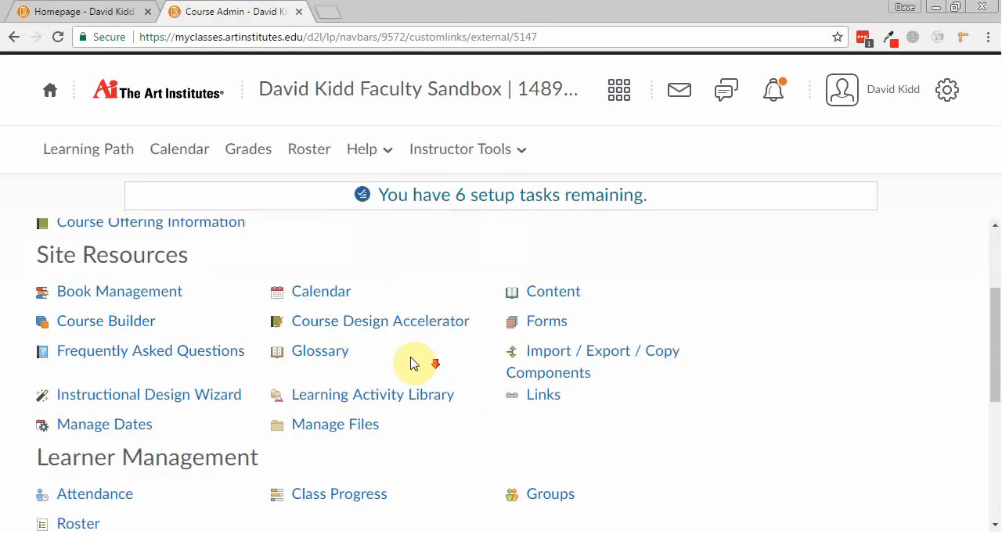
{"action": "scroll", "coordinate": [219, 395], "scroll_direction": "down", "scroll_amount": 1}
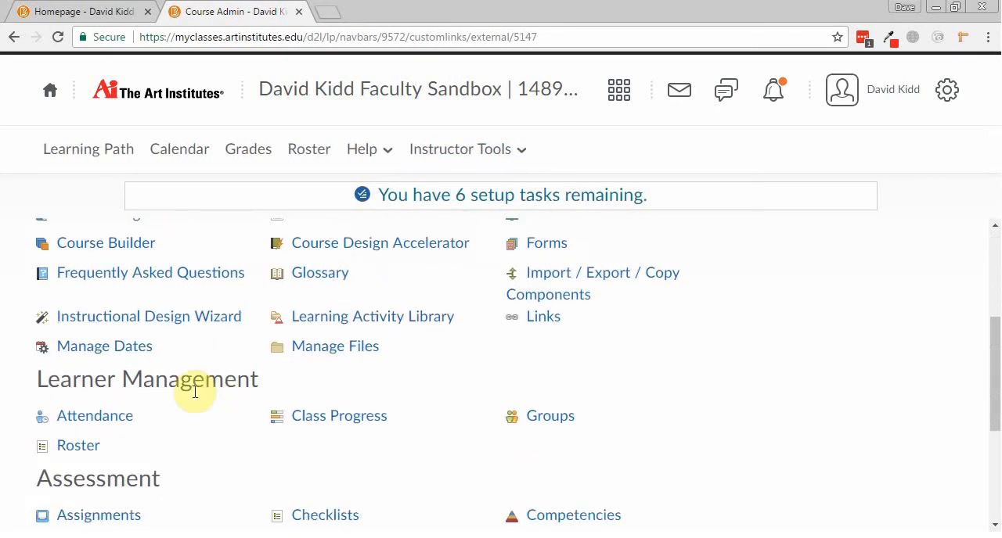
{"action": "left_click", "coordinate": [119, 246]}
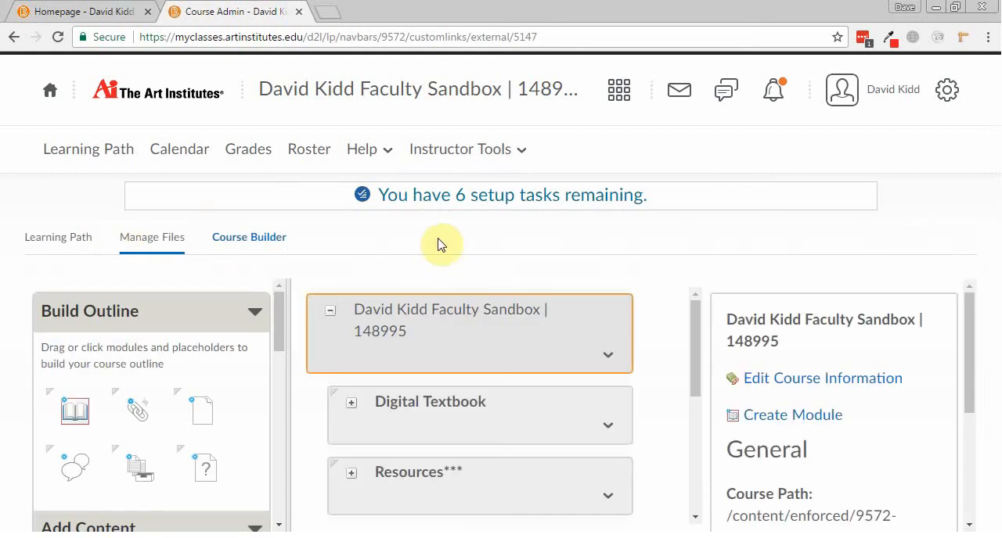
Expand the Week 3 module in the outline and start a new grade item on its Project 1 Feedback discussion.
{"action": "scroll", "coordinate": [284, 317], "scroll_direction": "down", "scroll_amount": 2}
{"action": "scroll", "coordinate": [287, 290], "scroll_direction": "down", "scroll_amount": 5}
{"action": "scroll", "coordinate": [284, 313], "scroll_direction": "up", "scroll_amount": 3}
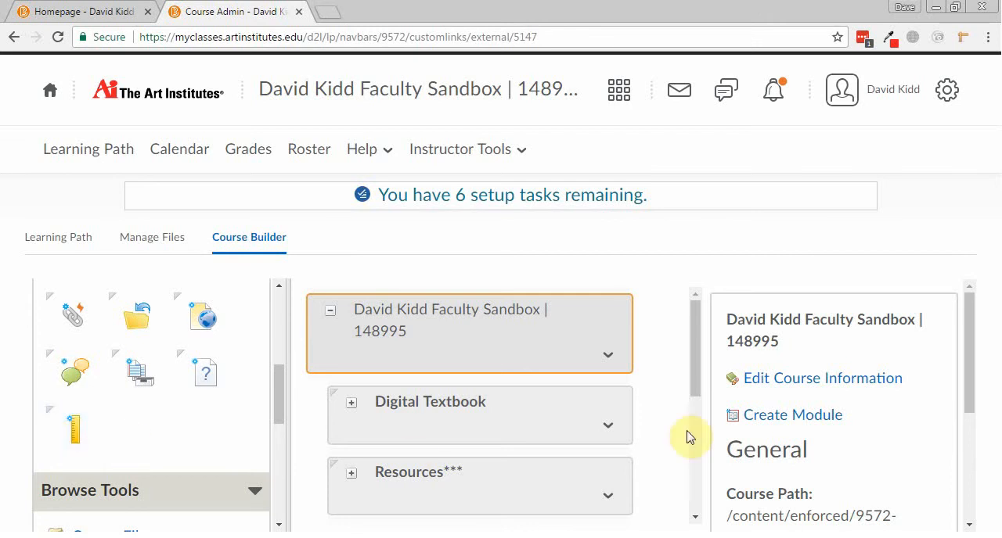
{"action": "left_click_drag", "start_coordinate": [696, 379], "coordinate": [682, 469]}
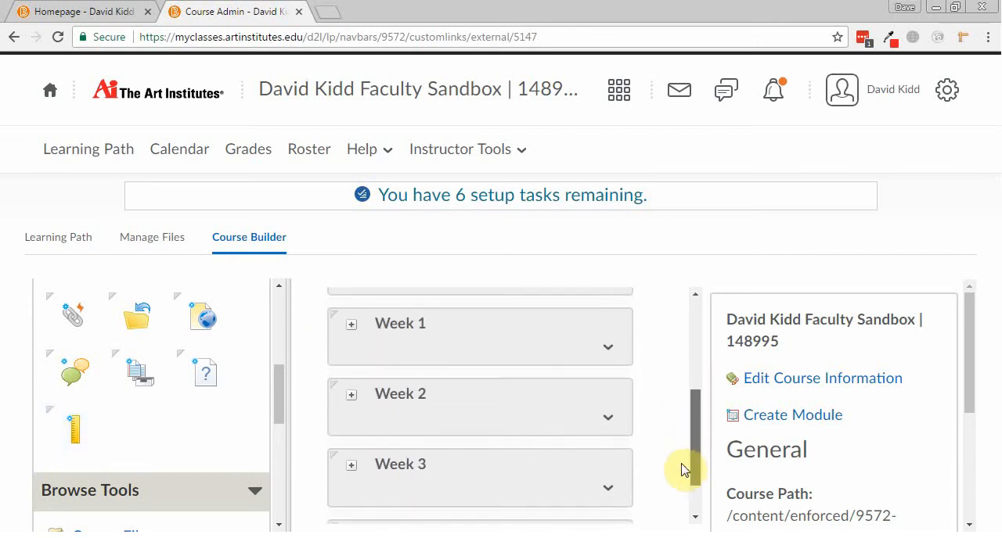
{"action": "left_click", "coordinate": [352, 465]}
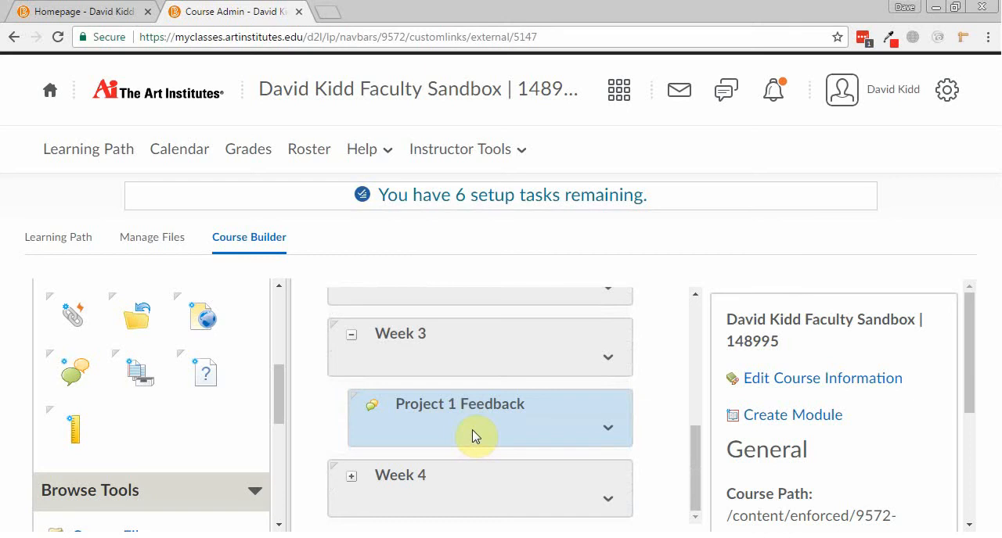
{"action": "left_click_drag", "start_coordinate": [72, 430], "coordinate": [465, 414]}
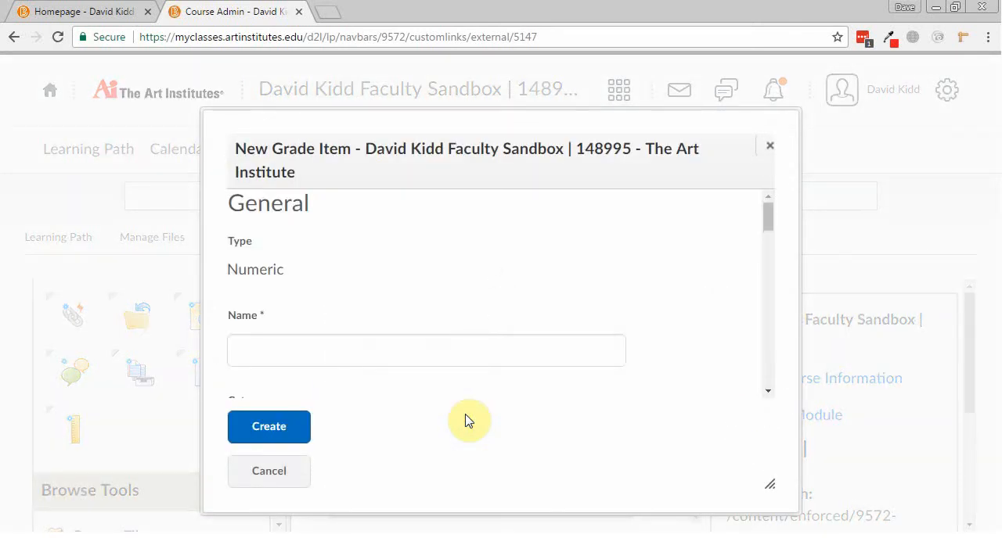
Name the new grade item "Project Feedback" and keep its category at None.
{"action": "left_click", "coordinate": [441, 352]}
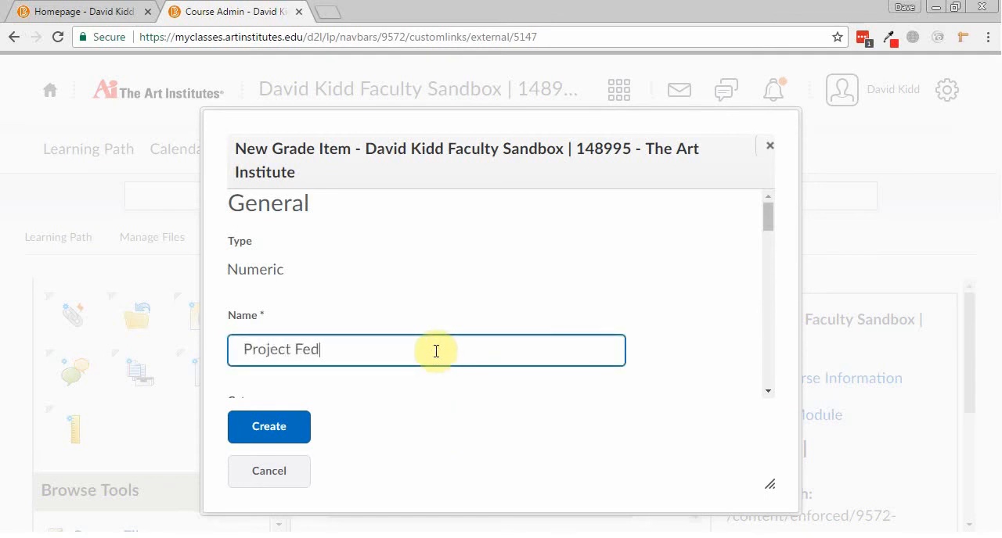
{"action": "type", "text": "Project Feedback"}
{"action": "scroll", "coordinate": [436, 351], "scroll_direction": "down", "scroll_amount": 2}
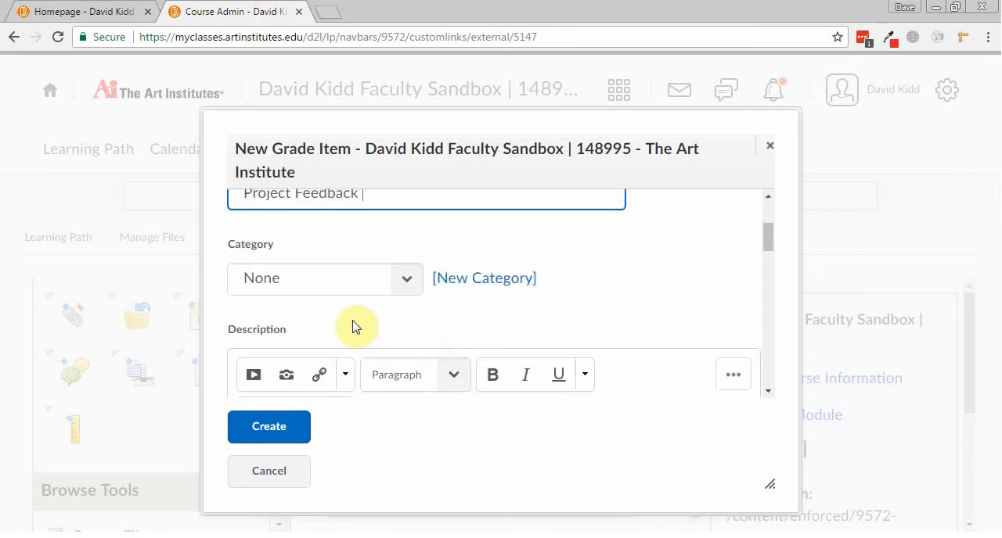
{"action": "left_click", "coordinate": [328, 289]}
{"action": "left_click", "coordinate": [328, 289]}
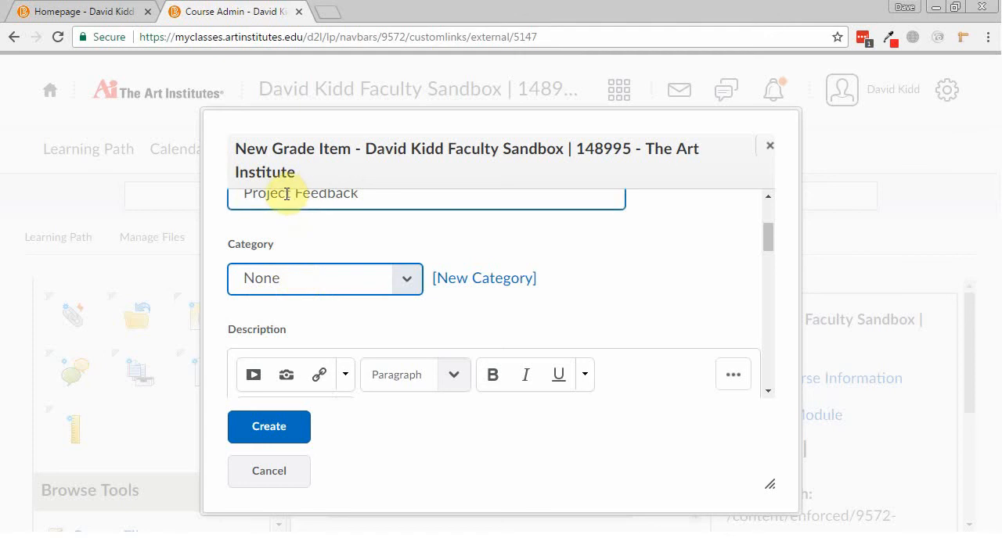
Set the grade item's maximum points to 50, keep it always visible, and create it.
{"action": "scroll", "coordinate": [358, 297], "scroll_direction": "down", "scroll_amount": 3}
{"action": "scroll", "coordinate": [358, 301], "scroll_direction": "down", "scroll_amount": 2}
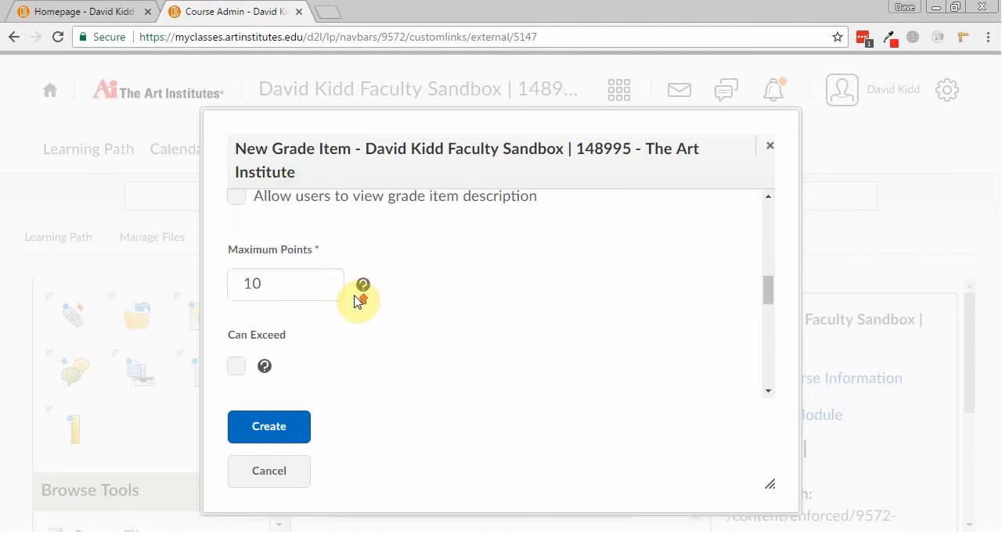
{"action": "scroll", "coordinate": [357, 298], "scroll_direction": "up", "scroll_amount": 1}
{"action": "left_click", "coordinate": [286, 357]}
{"action": "double_click", "coordinate": [287, 358]}
{"action": "type", "text": "50"}
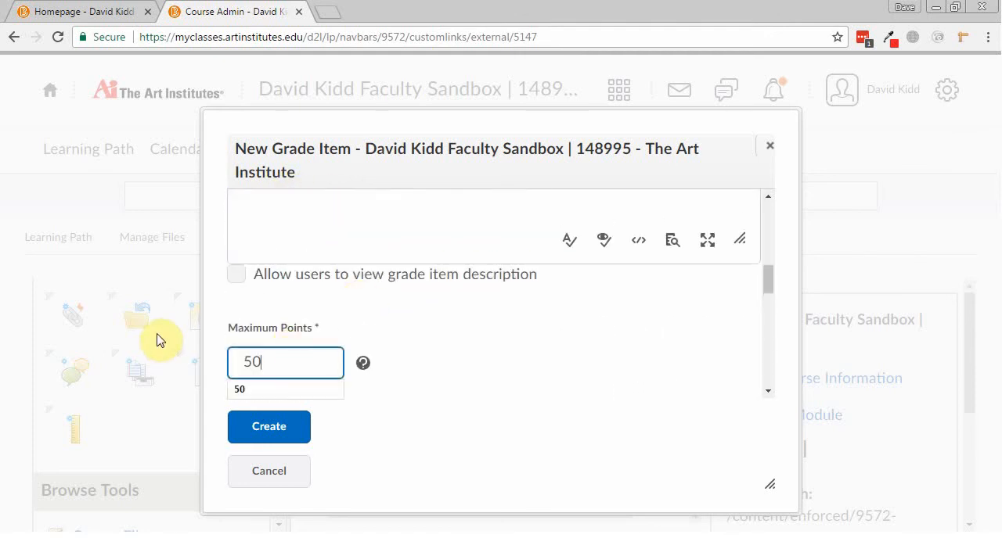
{"action": "scroll", "coordinate": [516, 332], "scroll_direction": "down", "scroll_amount": 5}
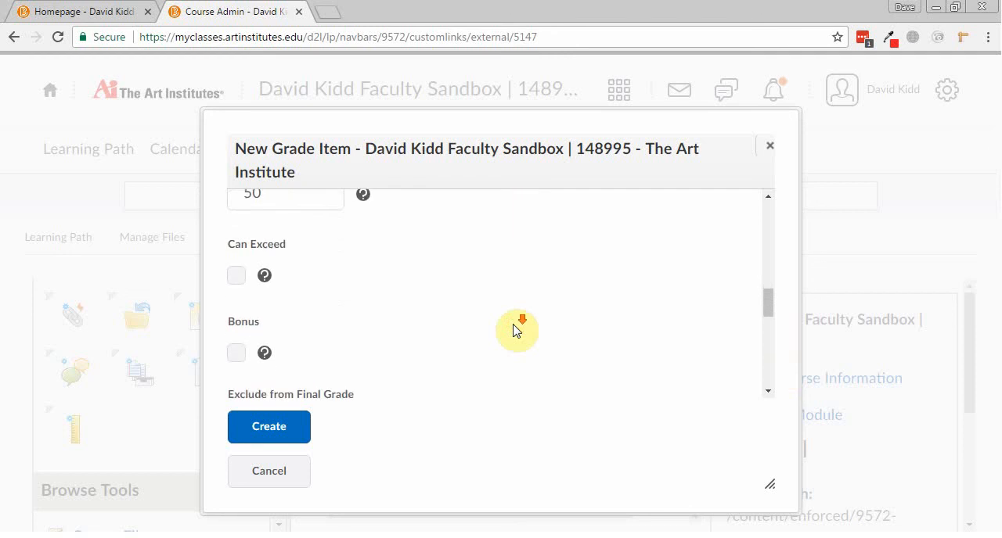
{"action": "scroll", "coordinate": [516, 331], "scroll_direction": "down", "scroll_amount": 5}
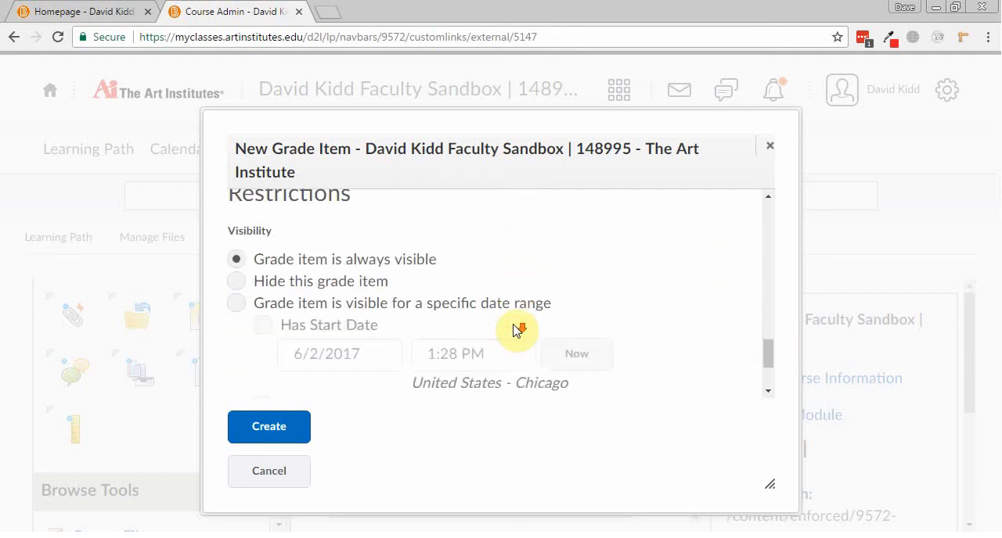
{"action": "left_click", "coordinate": [275, 429]}
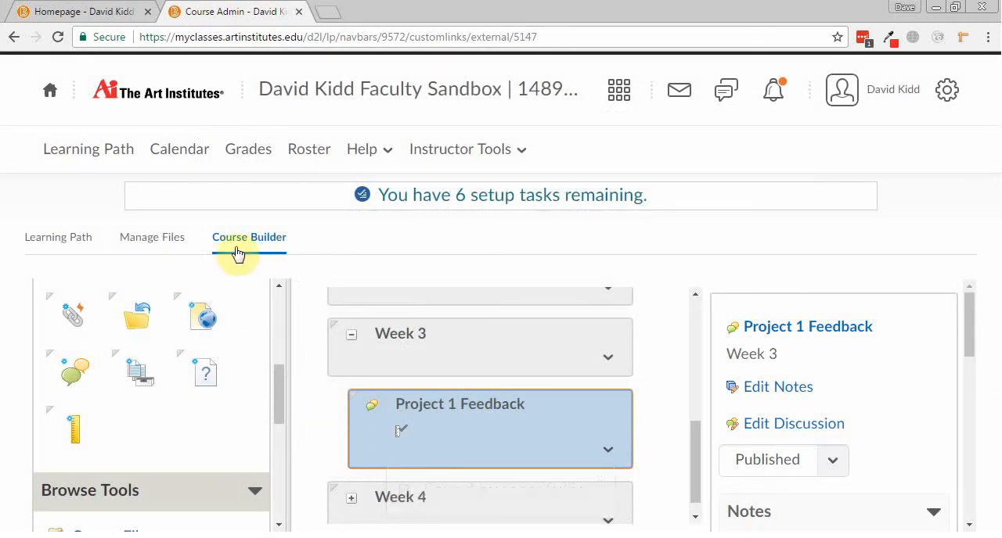
Go to Grades and search the grade items page for "project fee".
{"action": "left_click", "coordinate": [250, 152]}
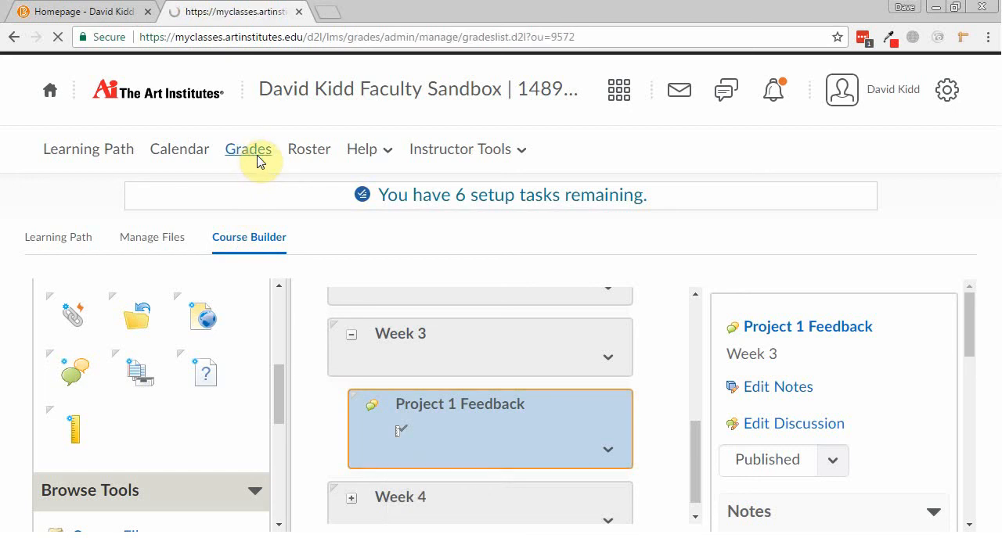
{"action": "key", "text": "ctrl+f"}
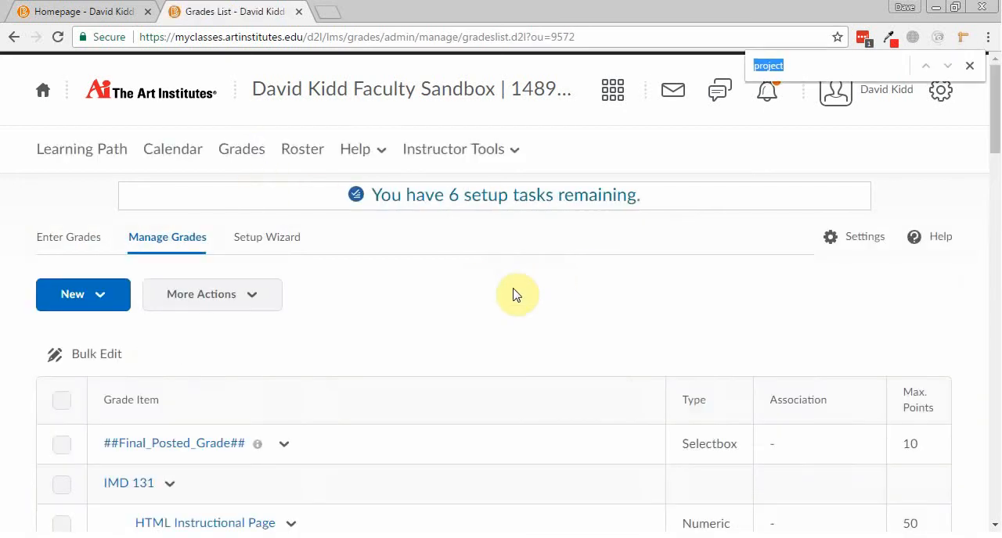
{"action": "type", "text": "project fee"}
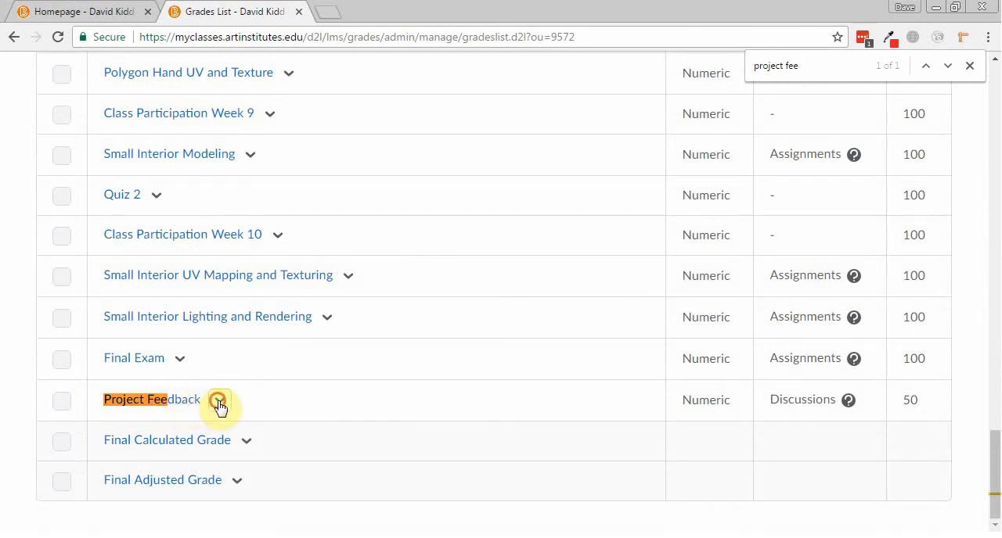
Open the grade entry page of the Project Feedback item and look over its list of users.
{"action": "left_click", "coordinate": [219, 400]}
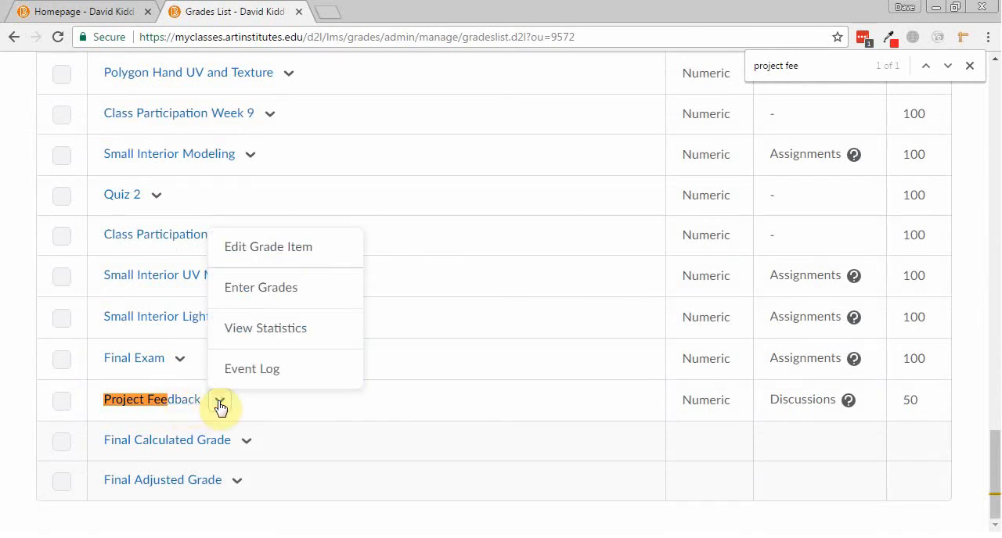
{"action": "left_click", "coordinate": [250, 288]}
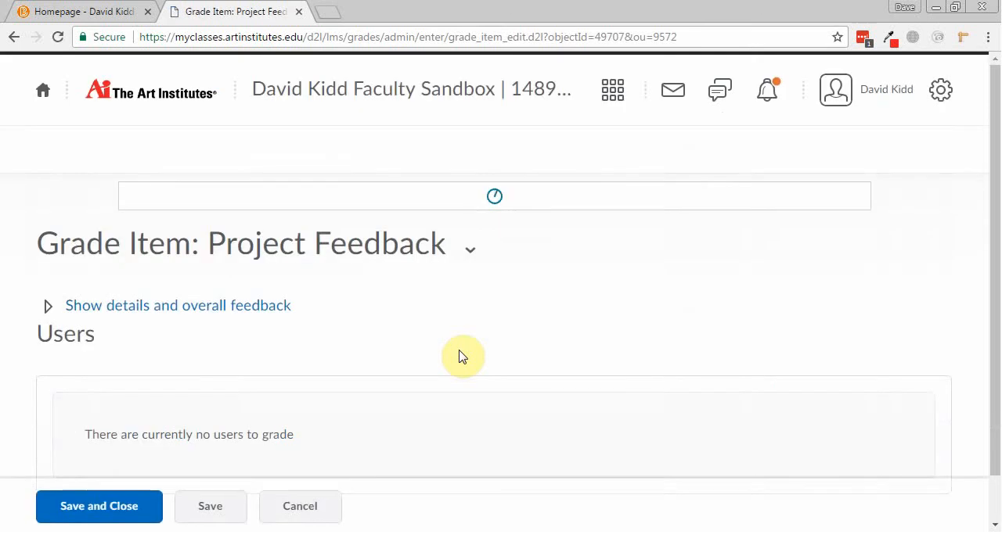
{"action": "scroll", "coordinate": [462, 356], "scroll_direction": "down", "scroll_amount": 1}
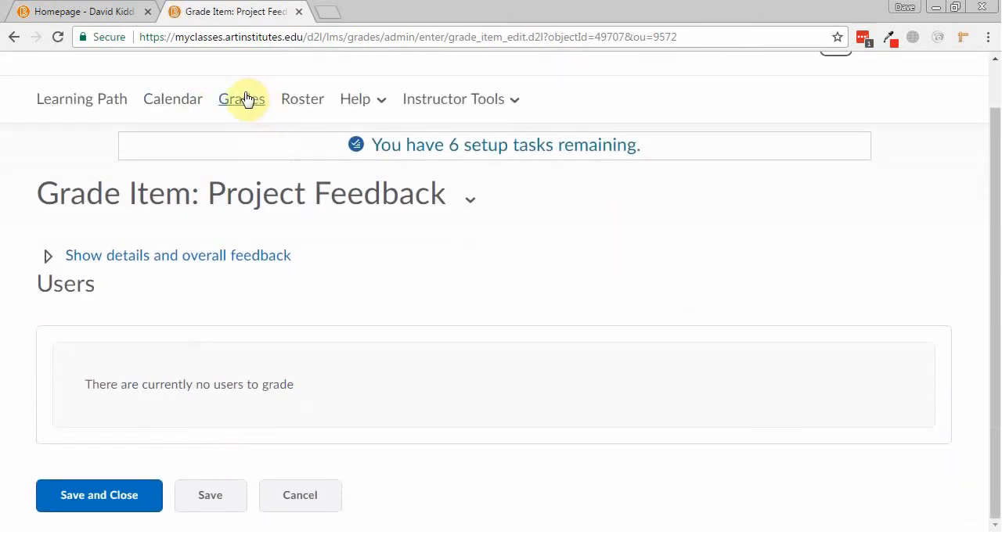
Return to the Course Administration page and reopen the Course Builder.
{"action": "left_click", "coordinate": [445, 102]}
{"action": "left_click", "coordinate": [470, 317]}
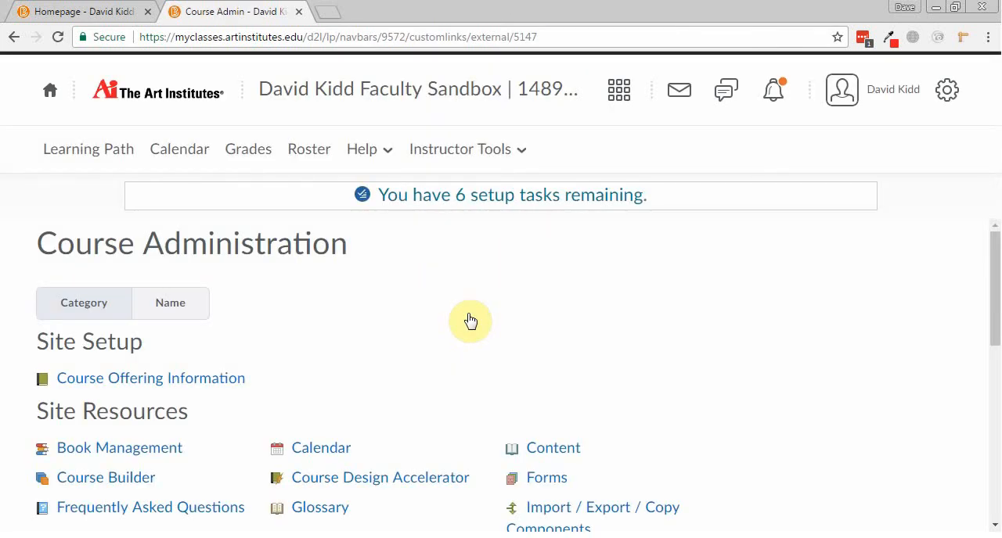
{"action": "scroll", "coordinate": [470, 320], "scroll_direction": "down", "scroll_amount": 2}
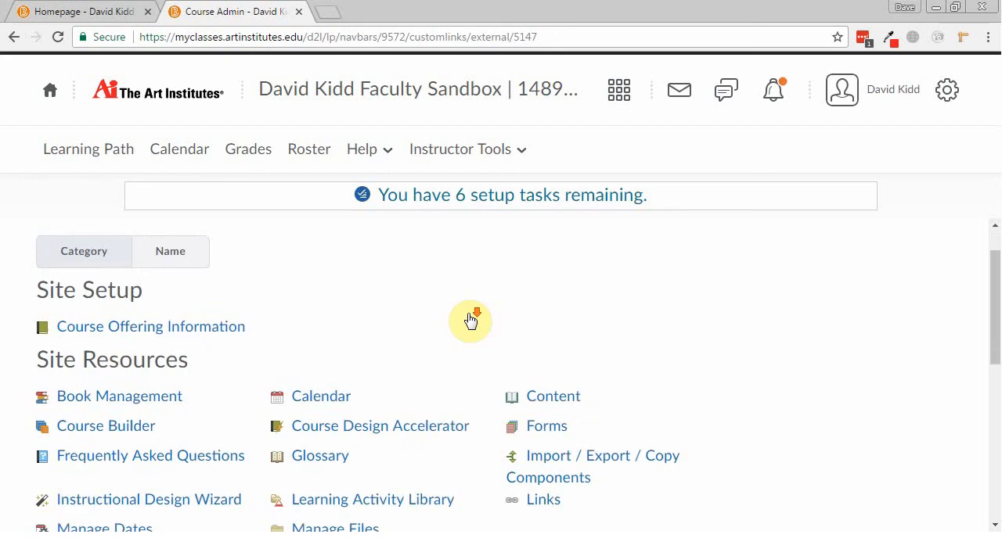
{"action": "left_click", "coordinate": [66, 323]}
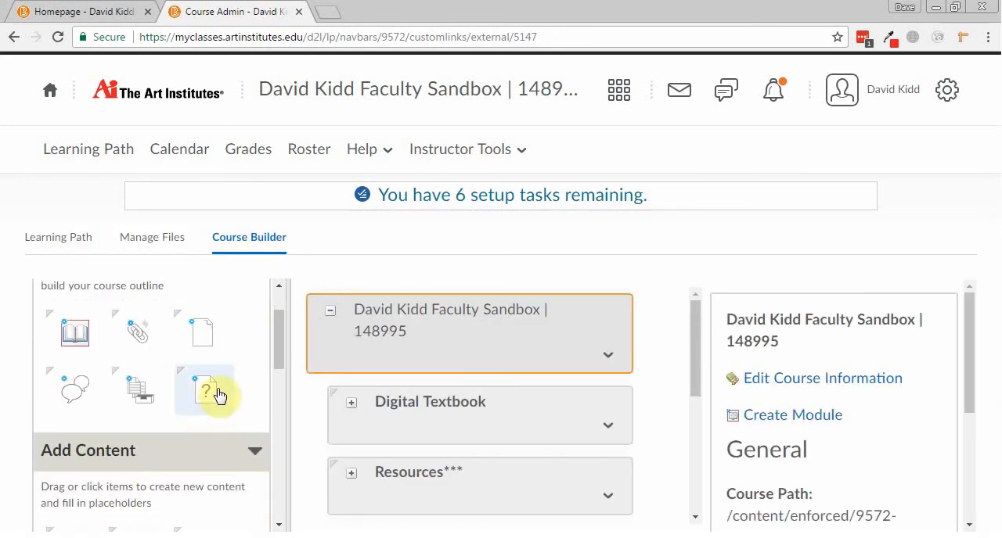
Review the Course Builder's Build Outline, Add Content and Browse Tools sections and the items each one offers.
{"action": "scroll", "coordinate": [134, 409], "scroll_direction": "down", "scroll_amount": 2}
{"action": "scroll", "coordinate": [74, 499], "scroll_direction": "down", "scroll_amount": 1}
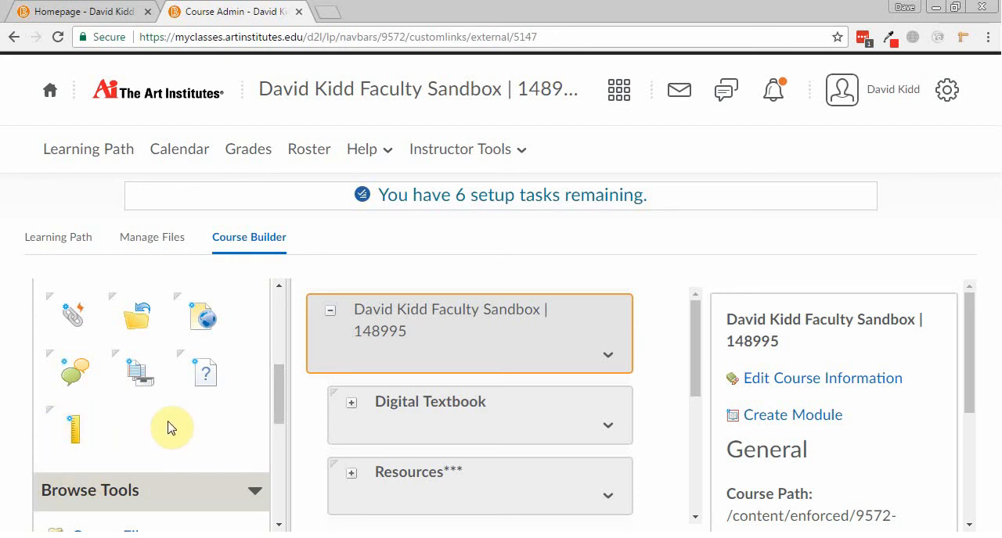
{"action": "scroll", "coordinate": [172, 428], "scroll_direction": "down", "scroll_amount": 5}
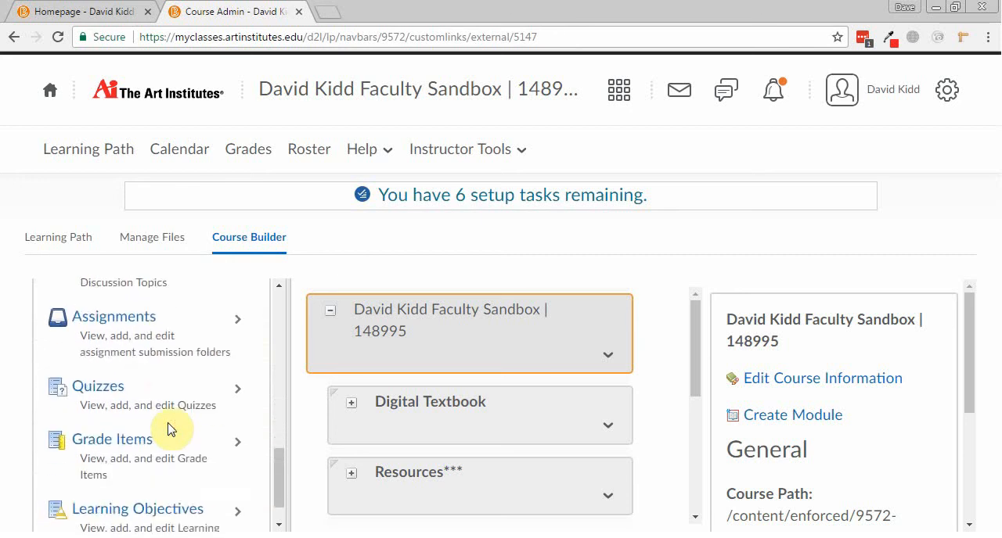
{"action": "scroll", "coordinate": [172, 429], "scroll_direction": "up", "scroll_amount": 5}
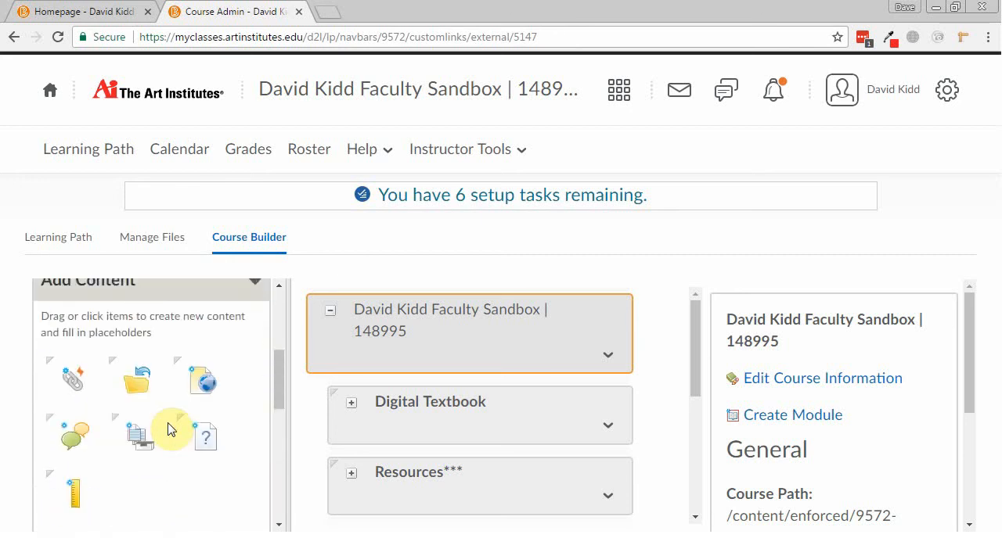
{"action": "scroll", "coordinate": [172, 429], "scroll_direction": "up", "scroll_amount": 3}
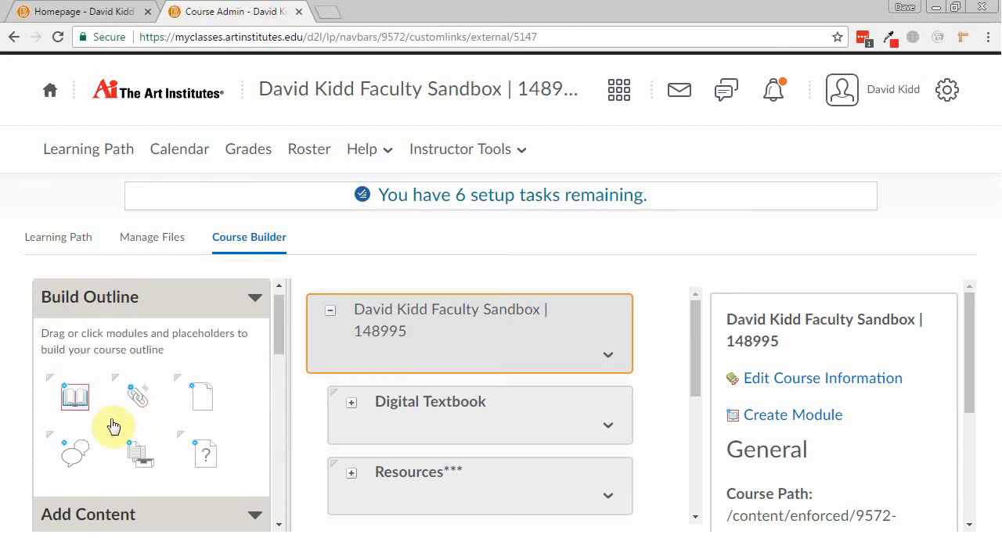
{"action": "scroll", "coordinate": [234, 396], "scroll_direction": "down", "scroll_amount": 3}
{"action": "scroll", "coordinate": [235, 399], "scroll_direction": "down", "scroll_amount": 1}
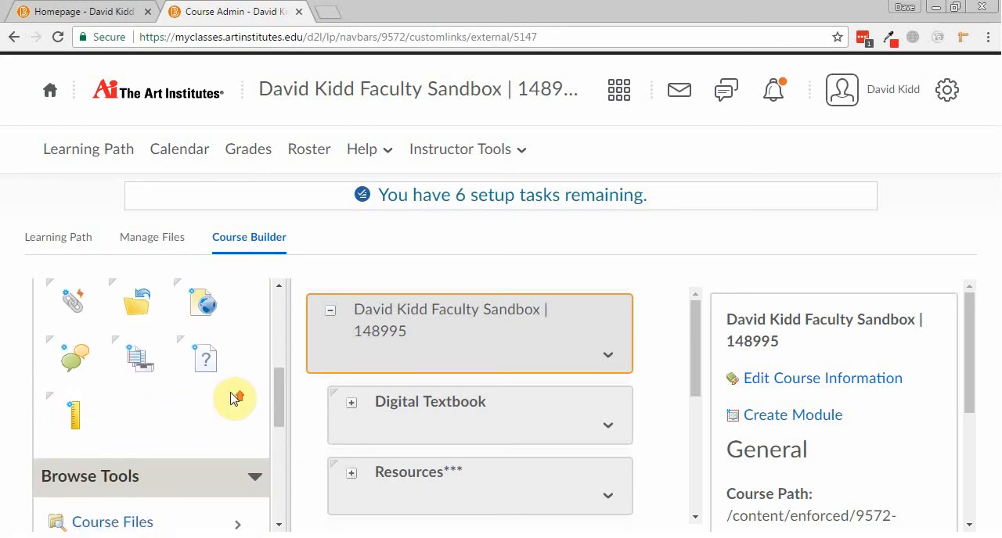
{"action": "scroll", "coordinate": [235, 399], "scroll_direction": "up", "scroll_amount": 1}
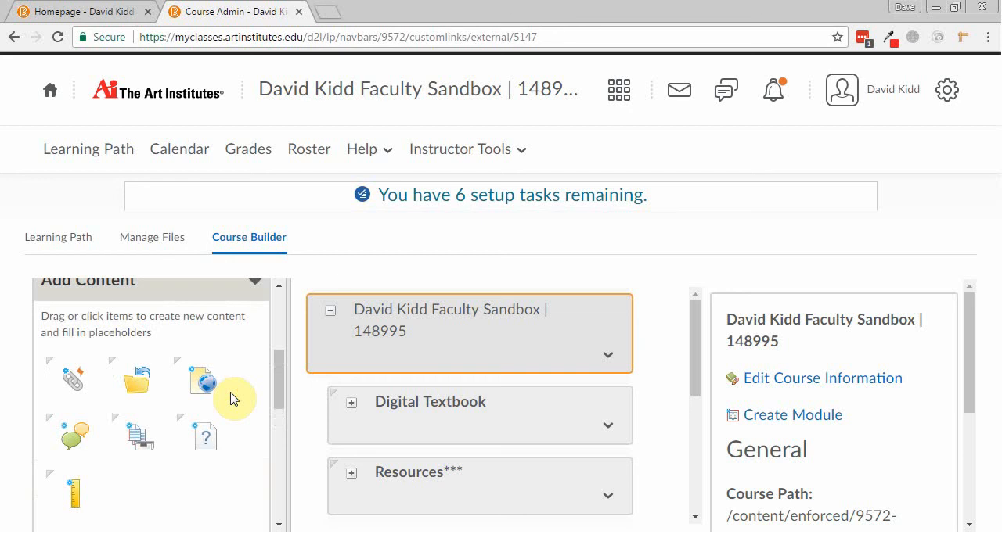